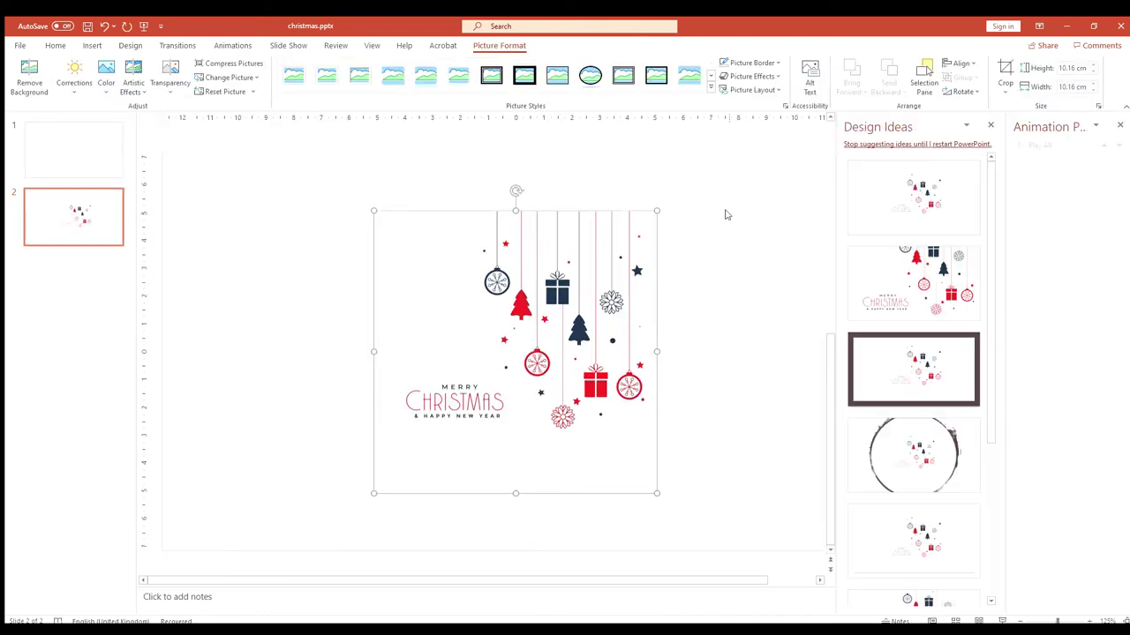
# Enlarge the Christmas picture to about 14.35 cm, then draw an 11.58 × 23.98 cm rectangle over it.
pyautogui.click(661, 212)
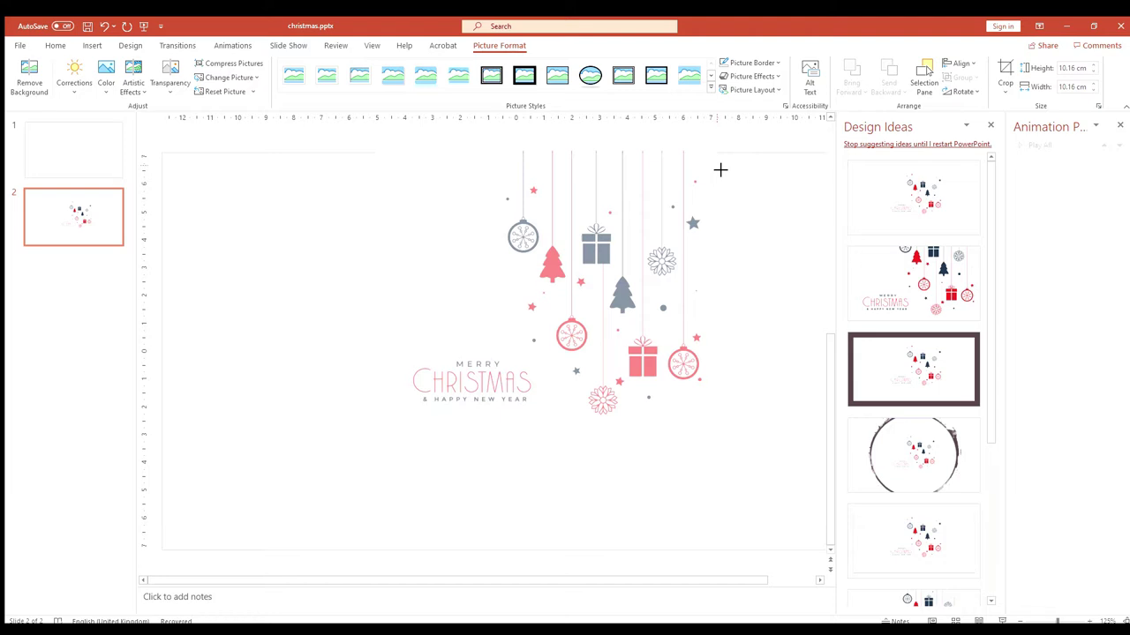
pyautogui.click(702, 171)
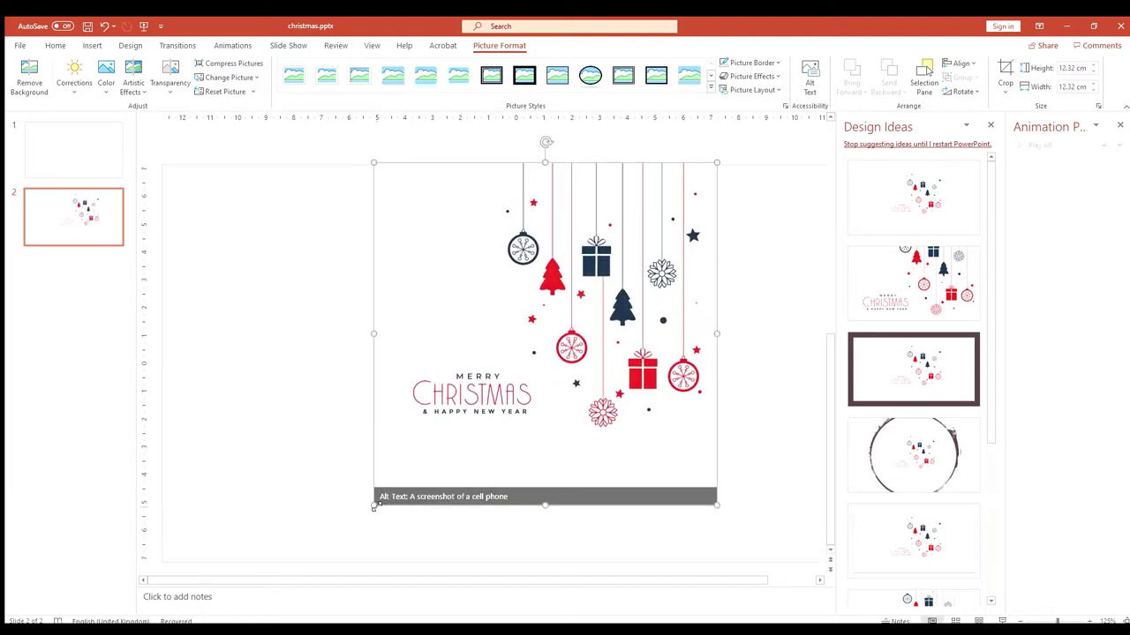
pyautogui.moveTo(374, 506); pyautogui.dragTo(346, 552)
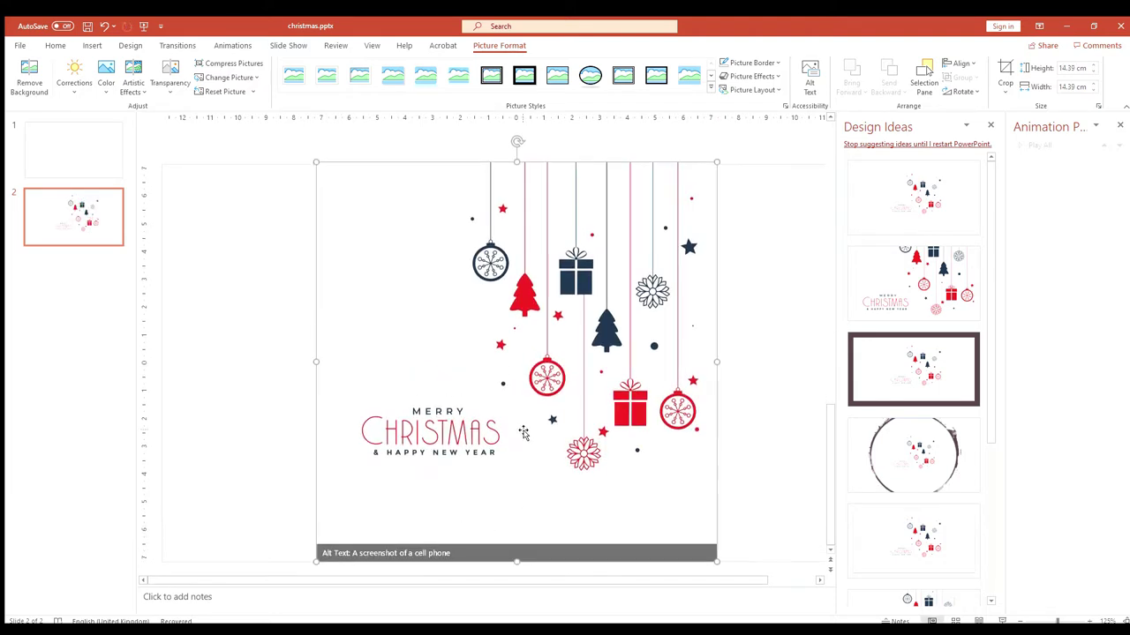
pyautogui.moveTo(718, 163); pyautogui.dragTo(718, 174)
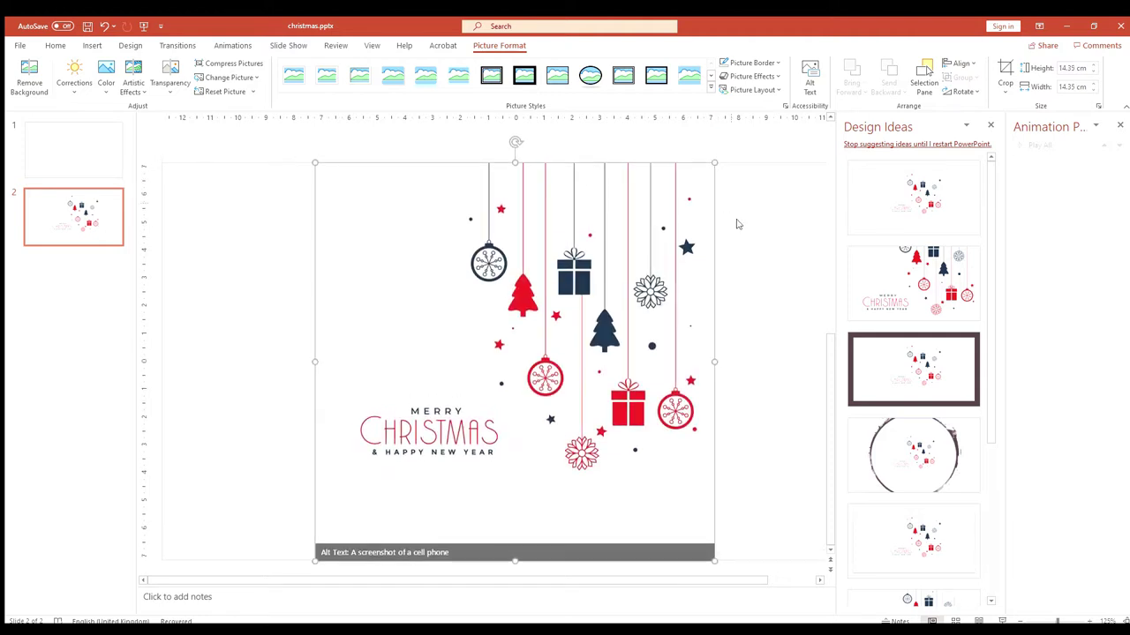
pyautogui.moveTo(940, 554); pyautogui.dragTo(273, 233)
# Match the rectangle's fill to the white slide, remove its outline, and stretch it to 14.29 × 25.4 cm.
pyautogui.click(425, 215)
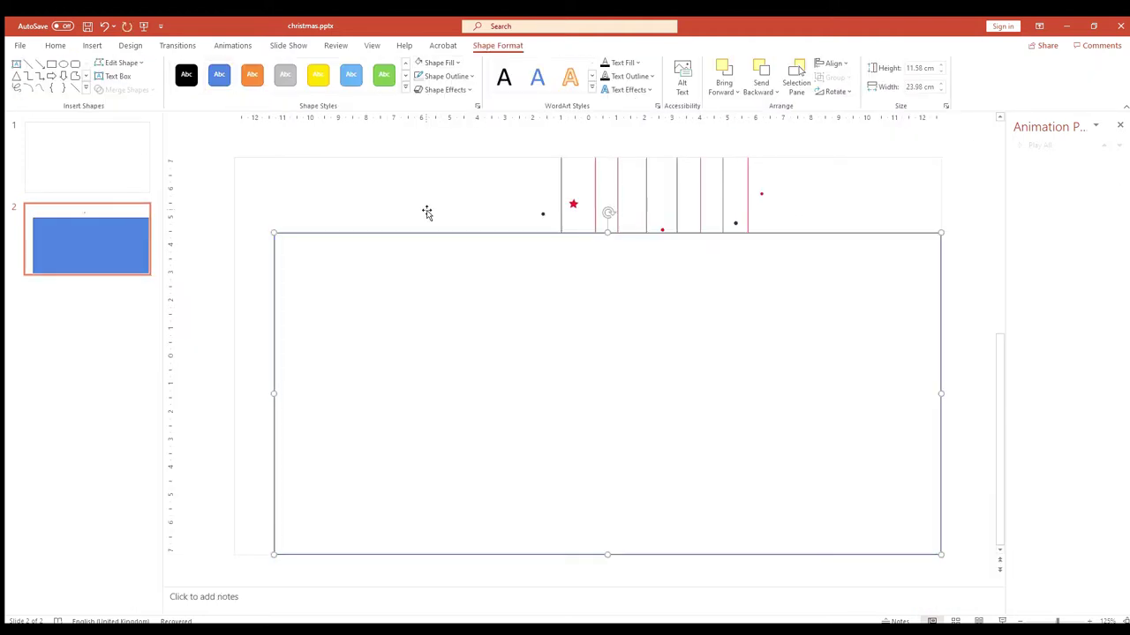
pyautogui.click(454, 76)
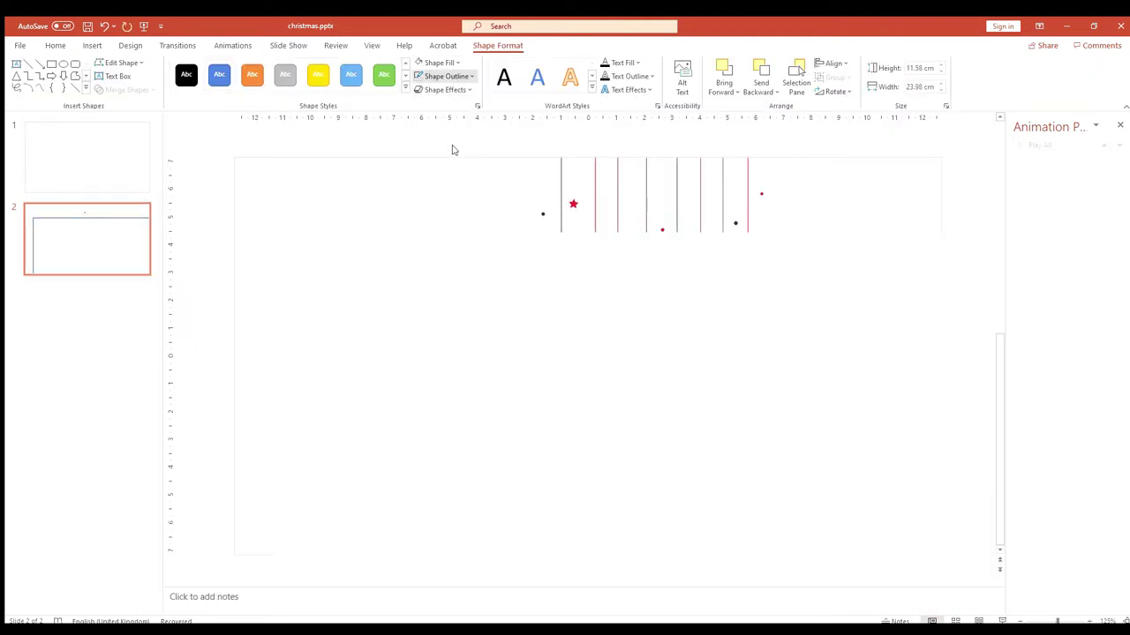
pyautogui.moveTo(272, 233); pyautogui.dragTo(235, 162)
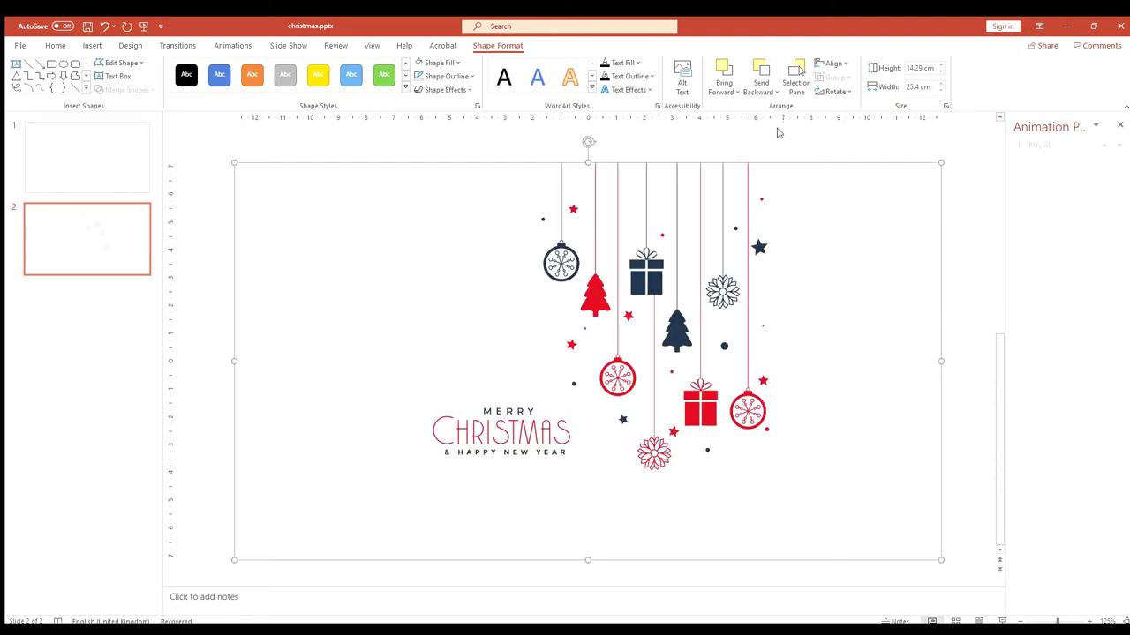
# Crop the picture's top, right and bottom edges in to the Merry Christmas & Happy New Year greeting.
pyautogui.click(720, 151)
pyautogui.doubleClick(434, 323)
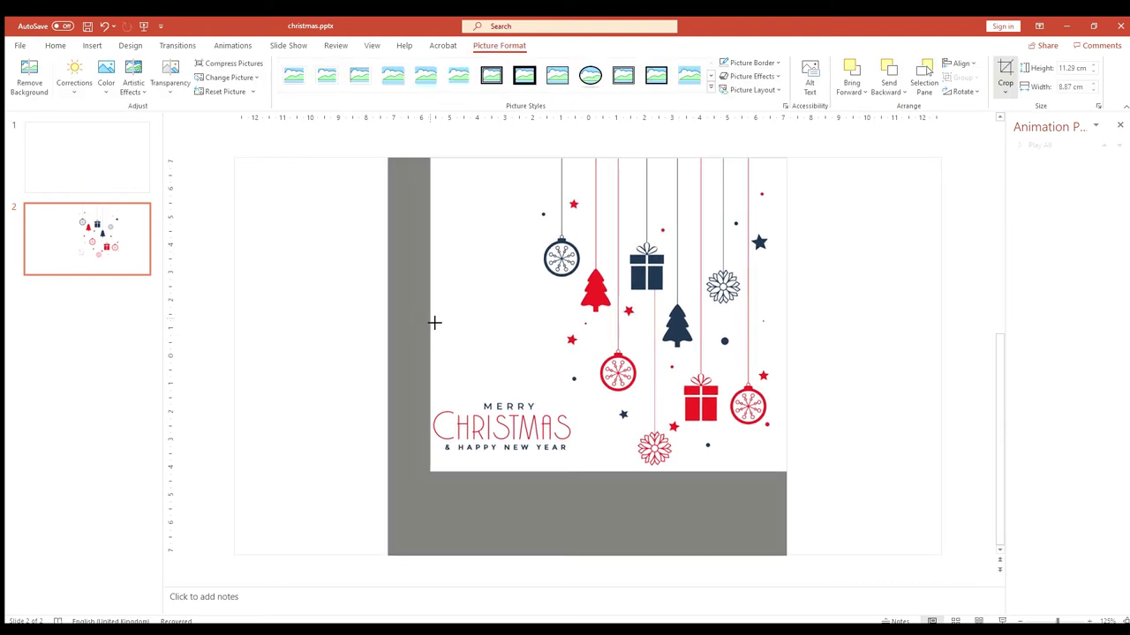
pyautogui.moveTo(608, 160); pyautogui.dragTo(597, 398)
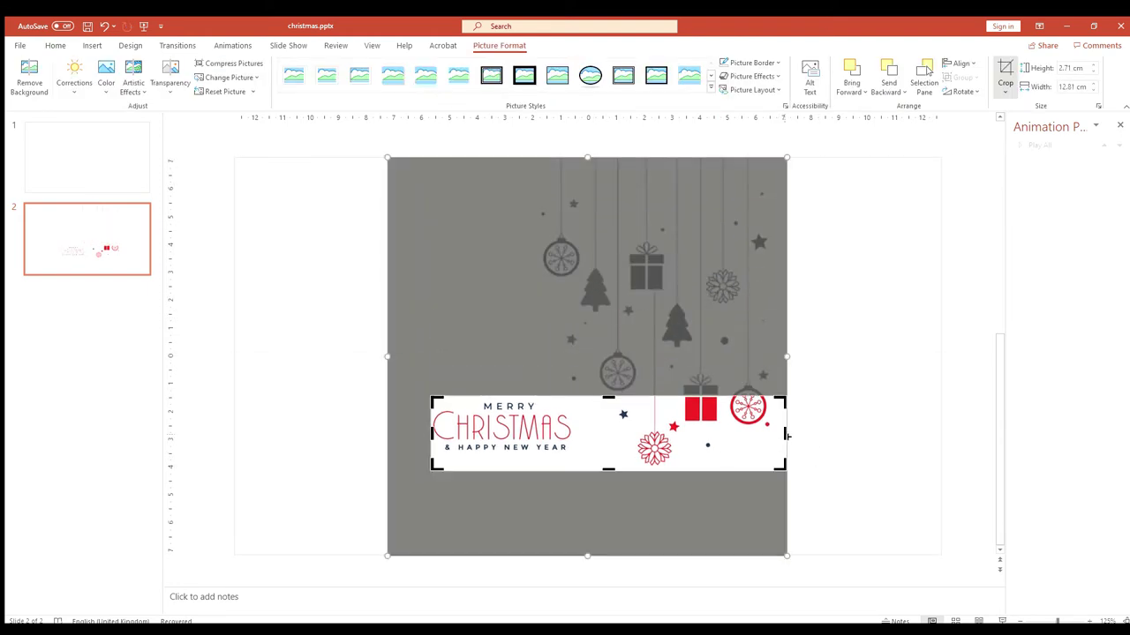
pyautogui.moveTo(786, 434); pyautogui.dragTo(585, 442)
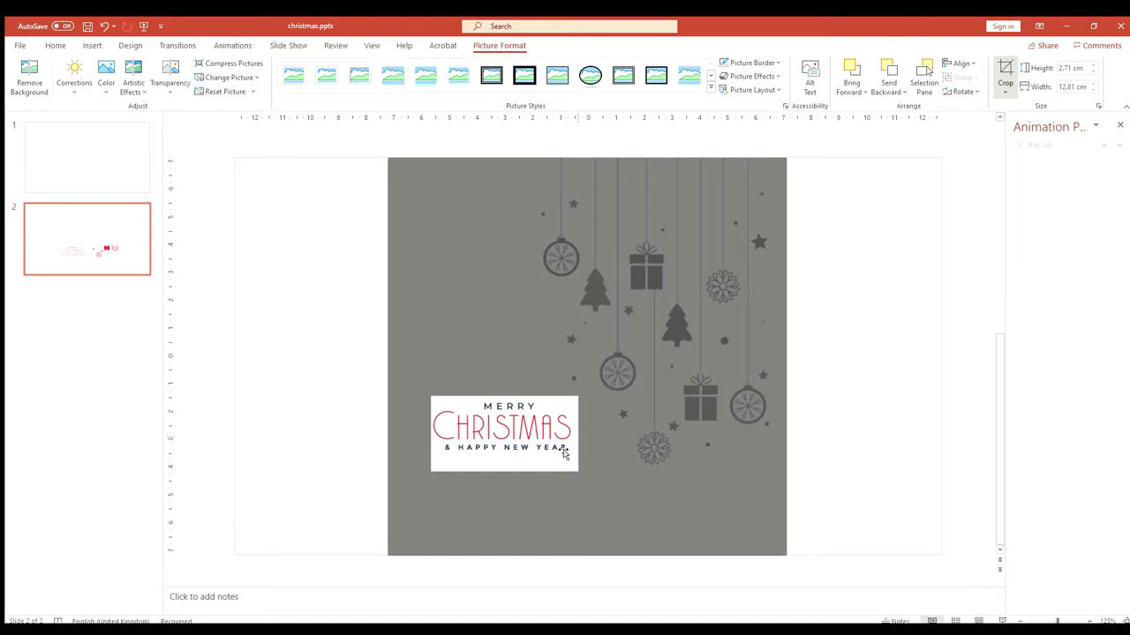
pyautogui.moveTo(507, 474); pyautogui.dragTo(510, 461)
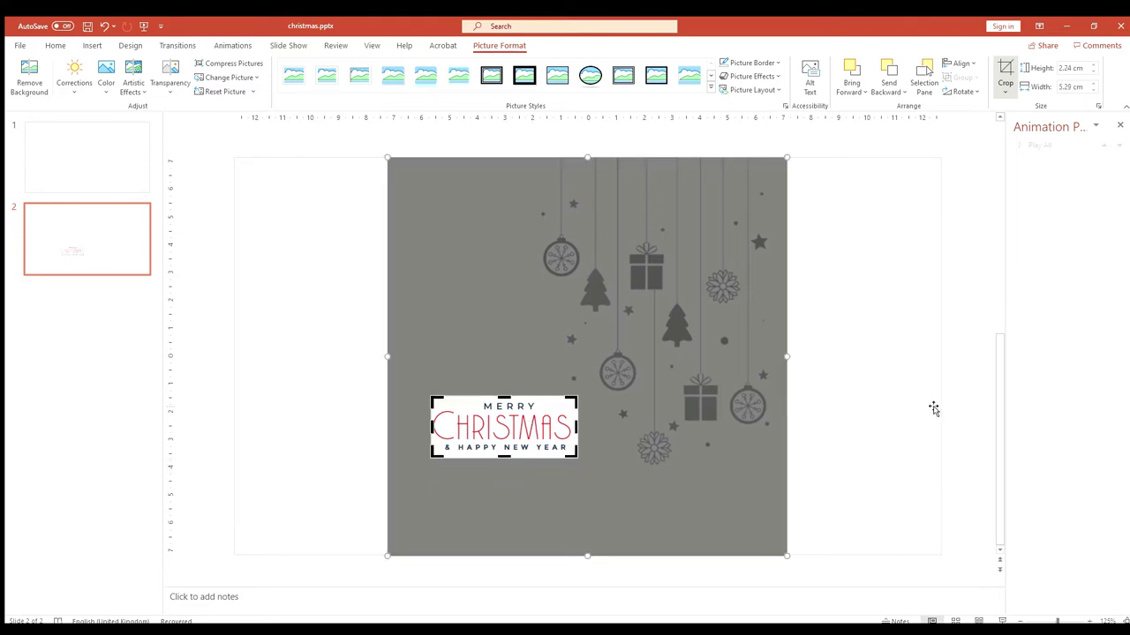
pyautogui.click(853, 406)
pyautogui.click(722, 378)
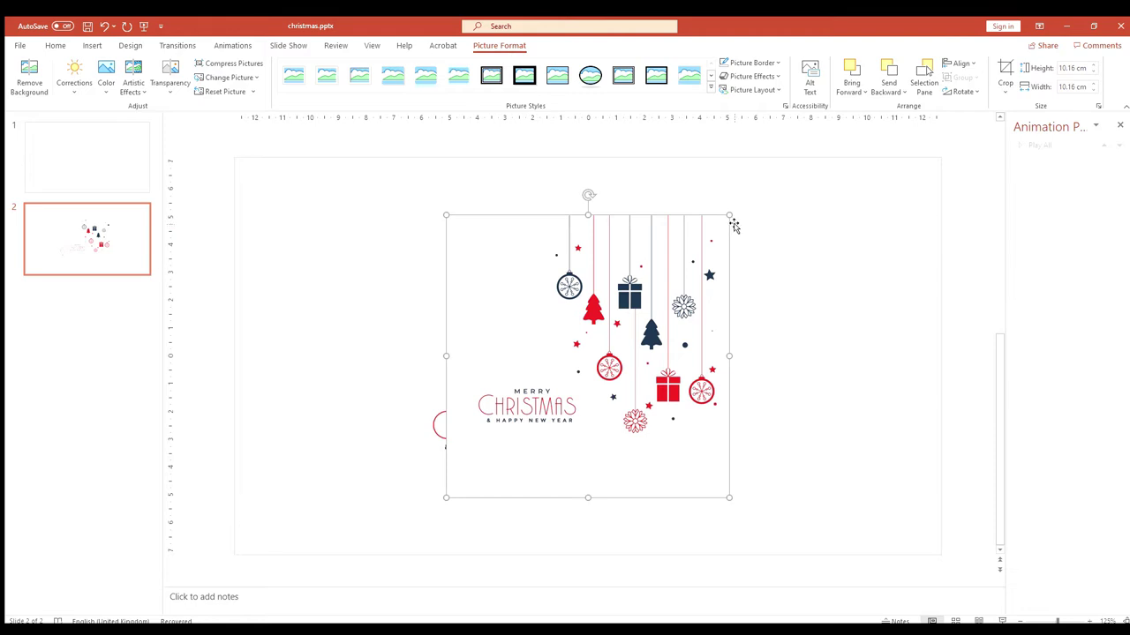
# Drag the ornament picture's top-right and bottom-left corners outward to 12.26 × 12.26 cm.
pyautogui.moveTo(732, 214); pyautogui.dragTo(792, 184)
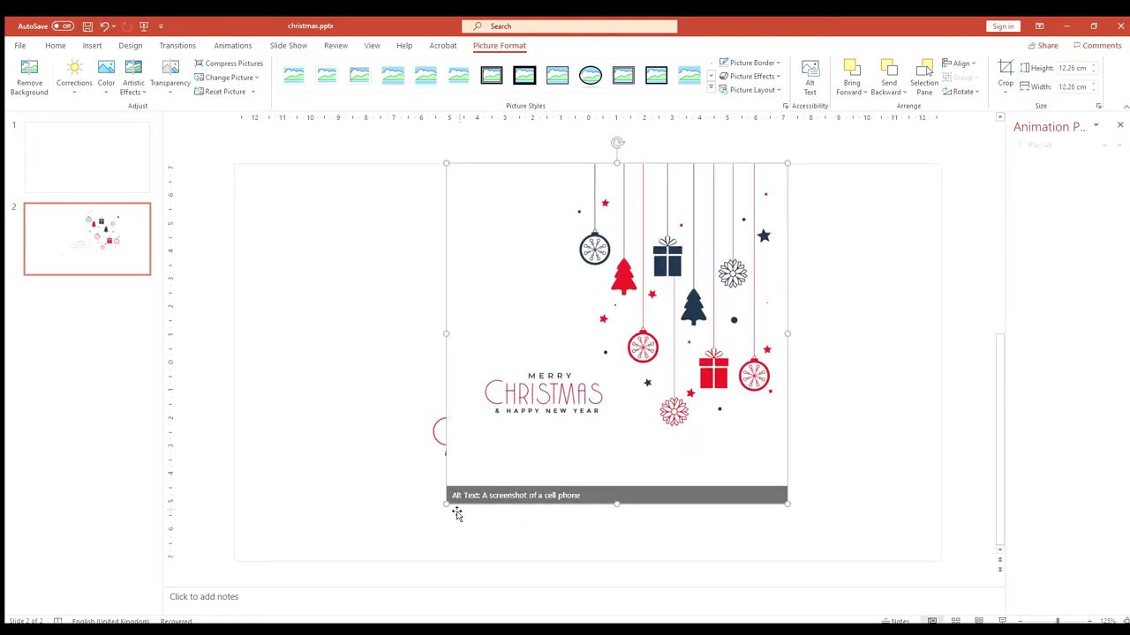
pyautogui.moveTo(443, 509); pyautogui.dragTo(381, 583)
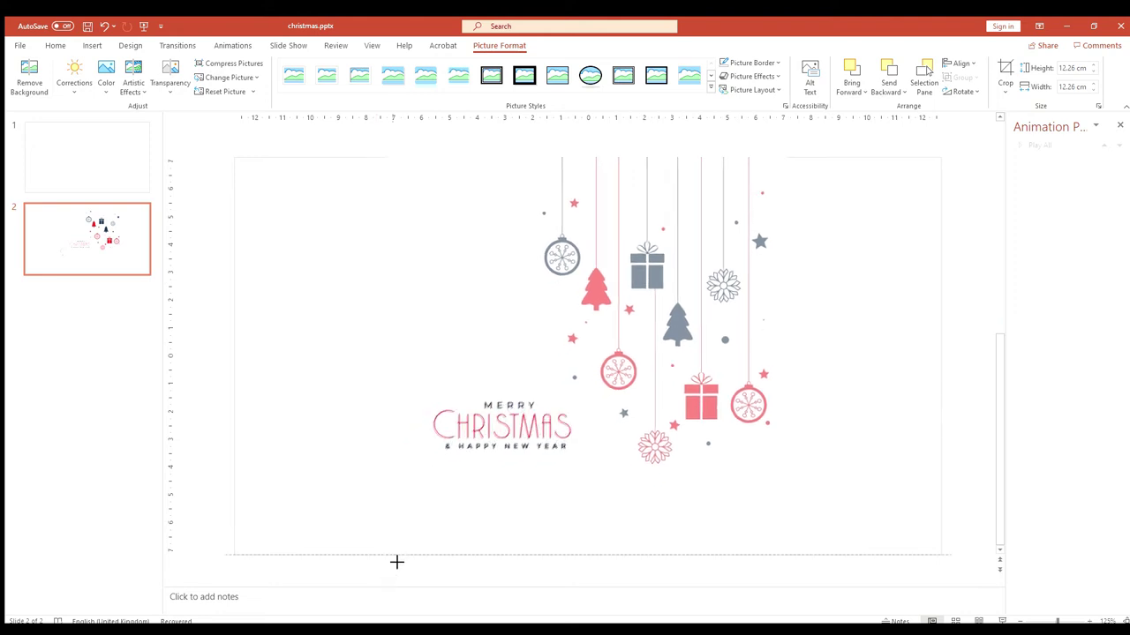
# Draw a no-fill rectangle over the ornament picture's greeting text.
pyautogui.press('Escape')
pyautogui.hotkey('ctrl', 'z')
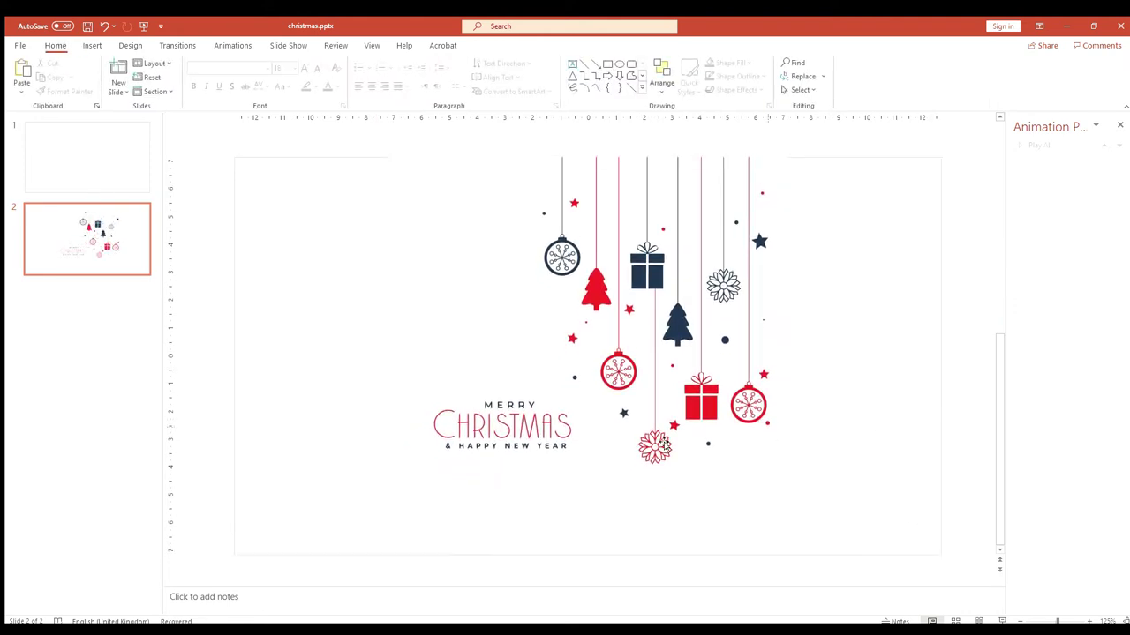
pyautogui.click(523, 431)
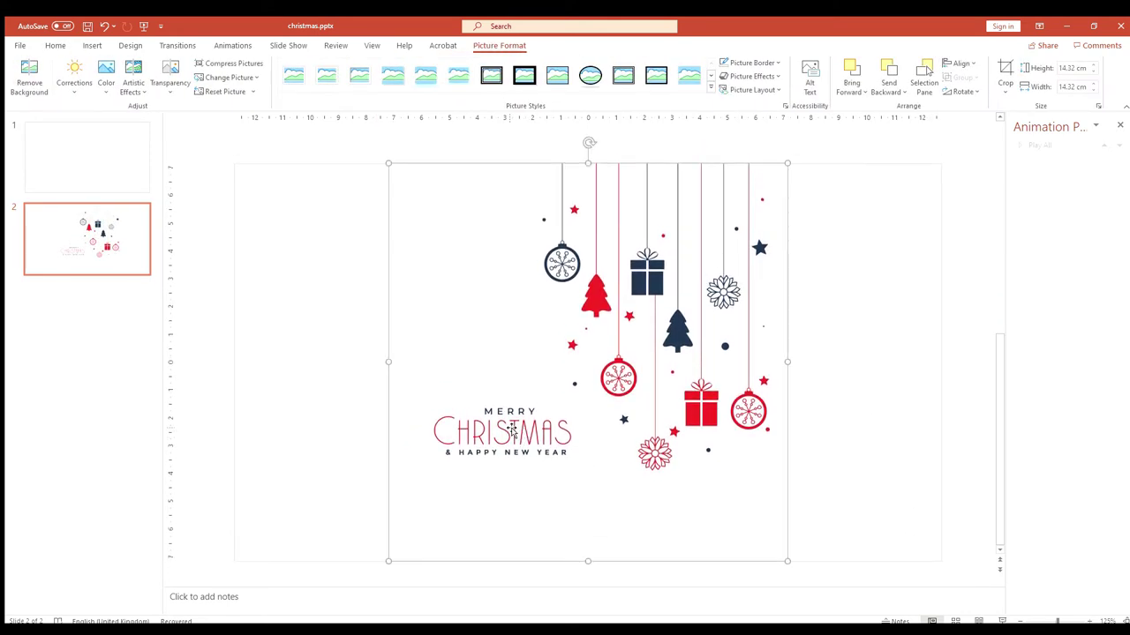
pyautogui.click(92, 45)
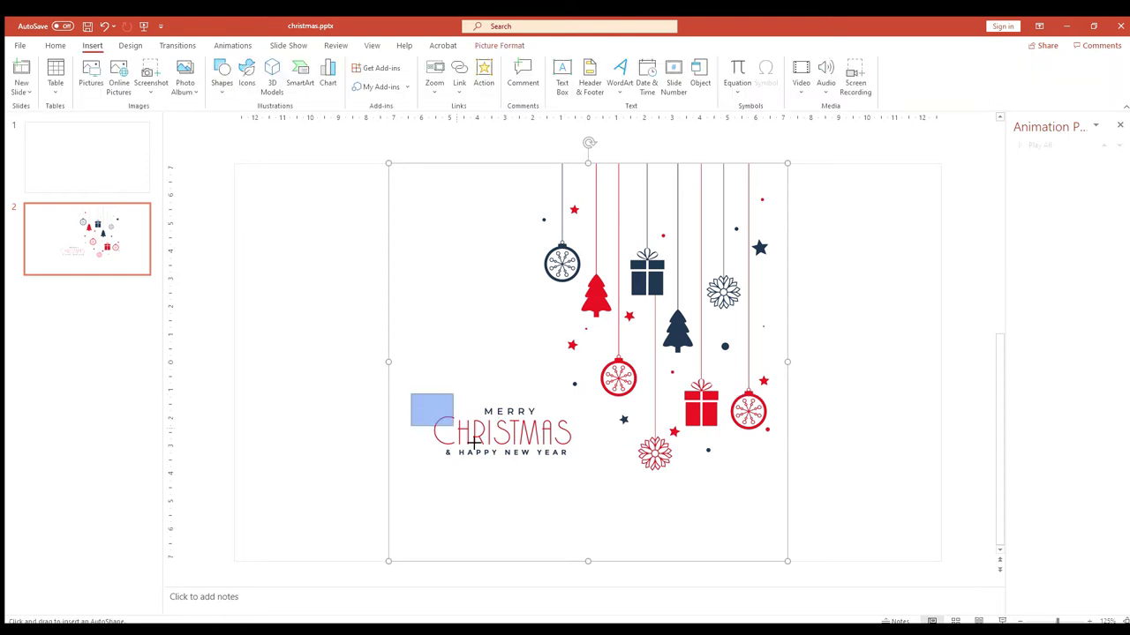
pyautogui.moveTo(408, 398); pyautogui.dragTo(588, 478)
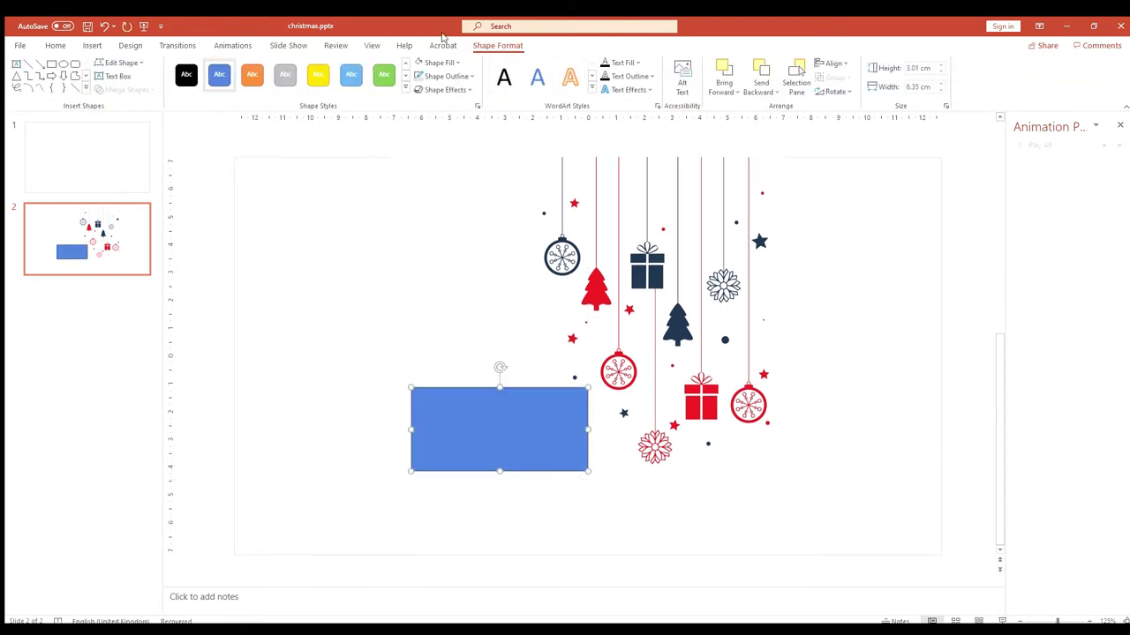
pyautogui.click(418, 61)
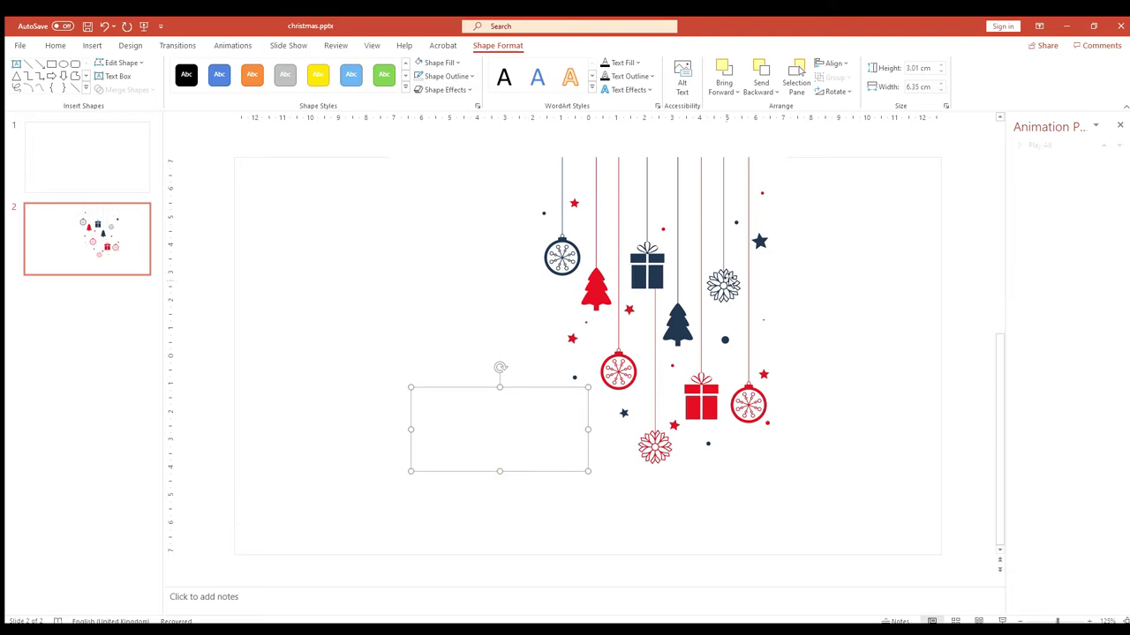
# Group the rectangle with the ornament picture, shift it right, and move the greeting to the lower-left corner.
pyautogui.keyDown('shift'); pyautogui.click(722, 275); pyautogui.keyUp('shift')
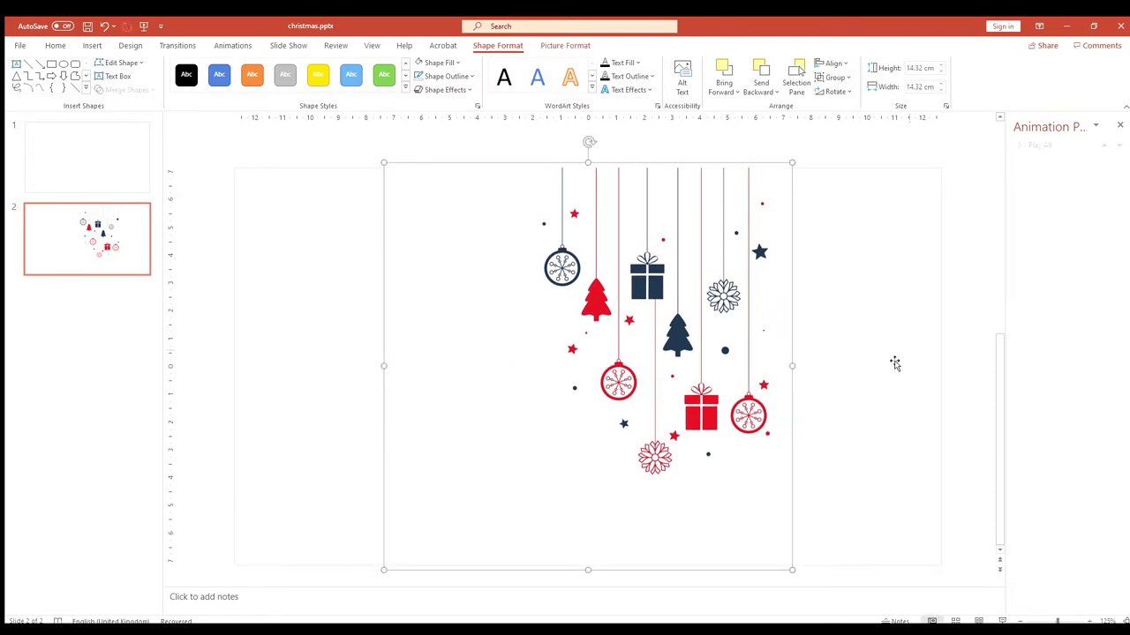
pyautogui.moveTo(687, 381); pyautogui.dragTo(754, 382)
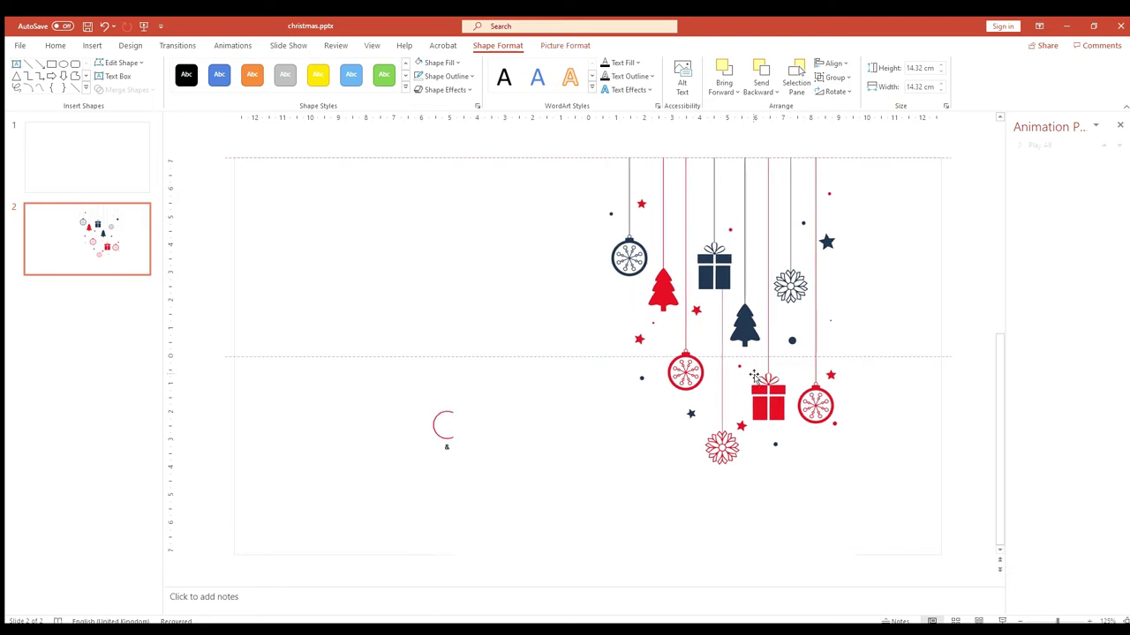
pyautogui.moveTo(444, 446); pyautogui.dragTo(255, 527)
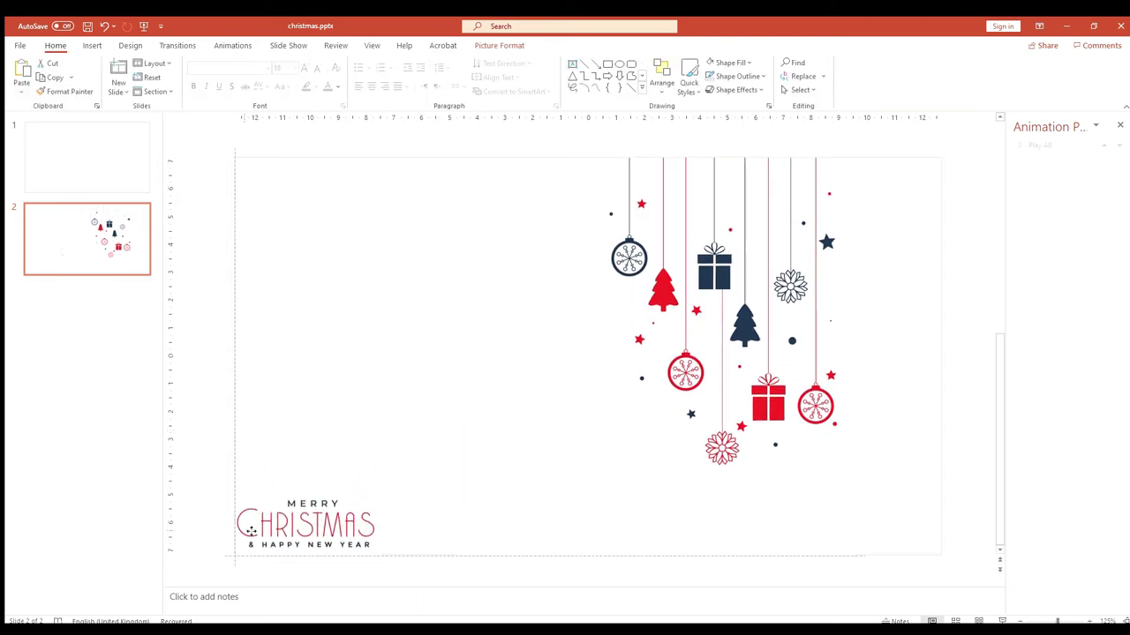
pyautogui.moveTo(756, 331); pyautogui.dragTo(725, 332)
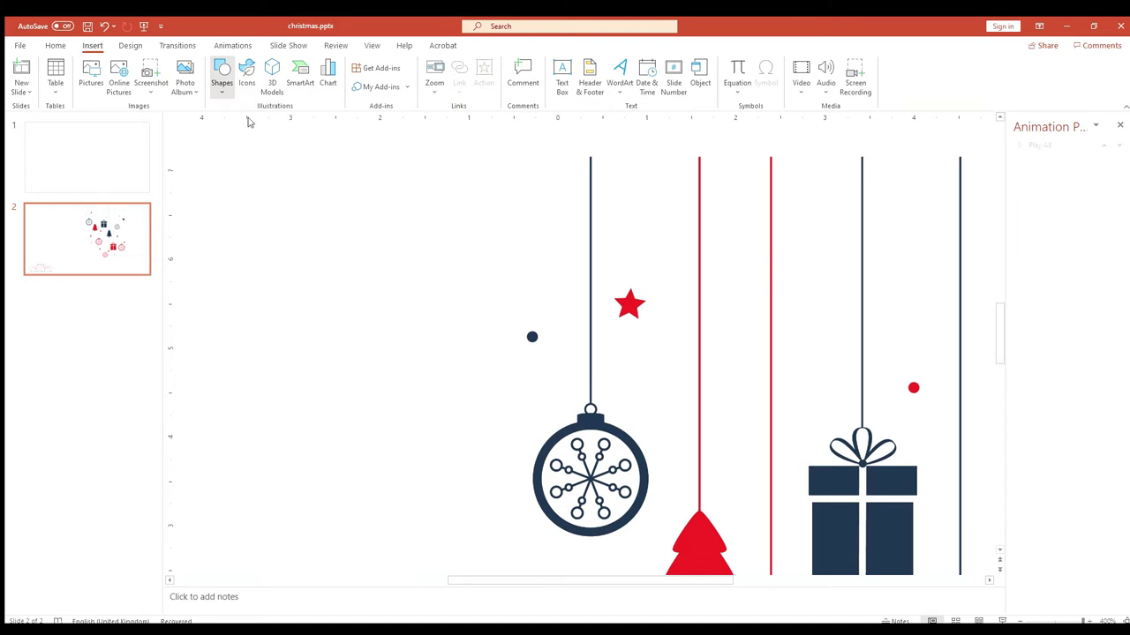
# Draw a thin bar along the navy snowflake ornament's string.
pyautogui.moveTo(591, 158); pyautogui.dragTo(591, 389)
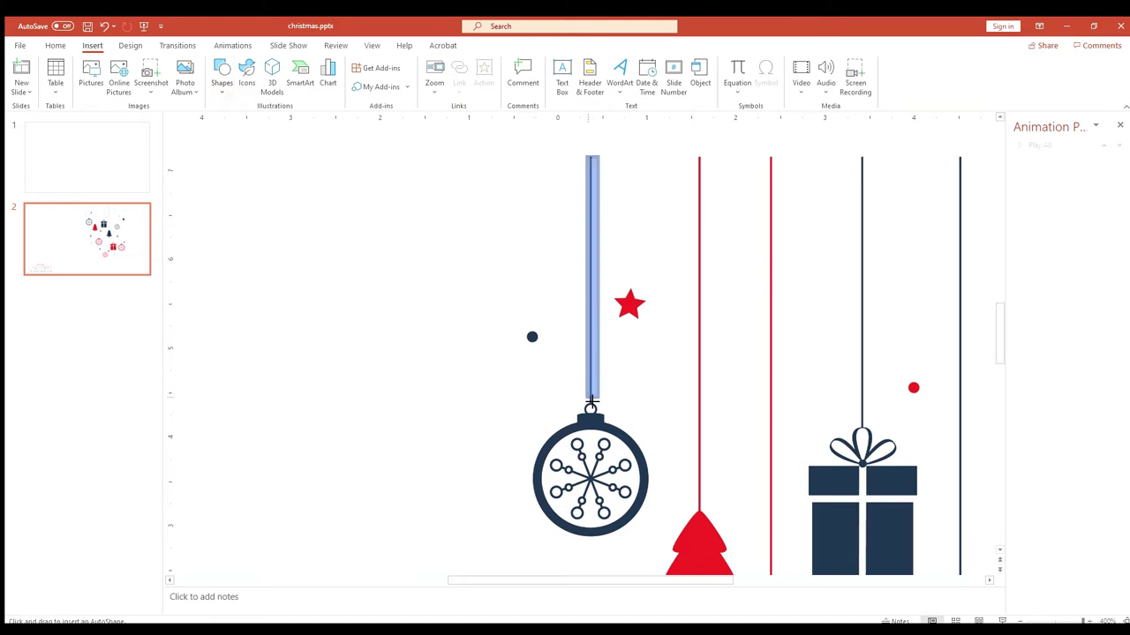
pyautogui.moveTo(591, 408); pyautogui.dragTo(592, 404)
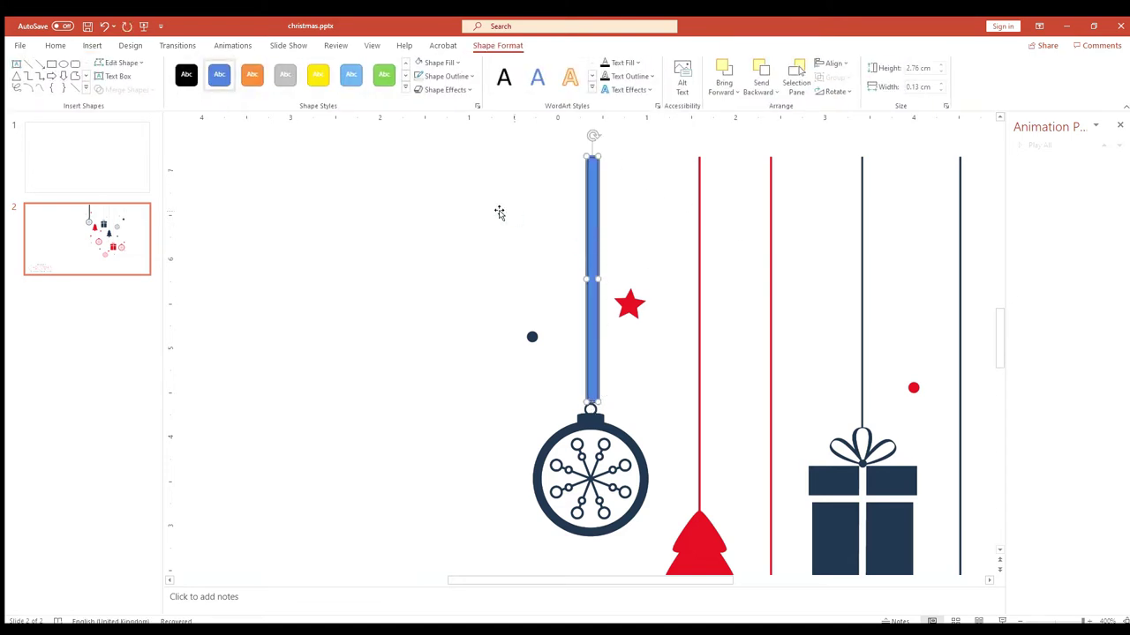
pyautogui.click(543, 147)
# Draw an oval sized and centred to fully cover the navy ornament ball.
pyautogui.click(89, 45)
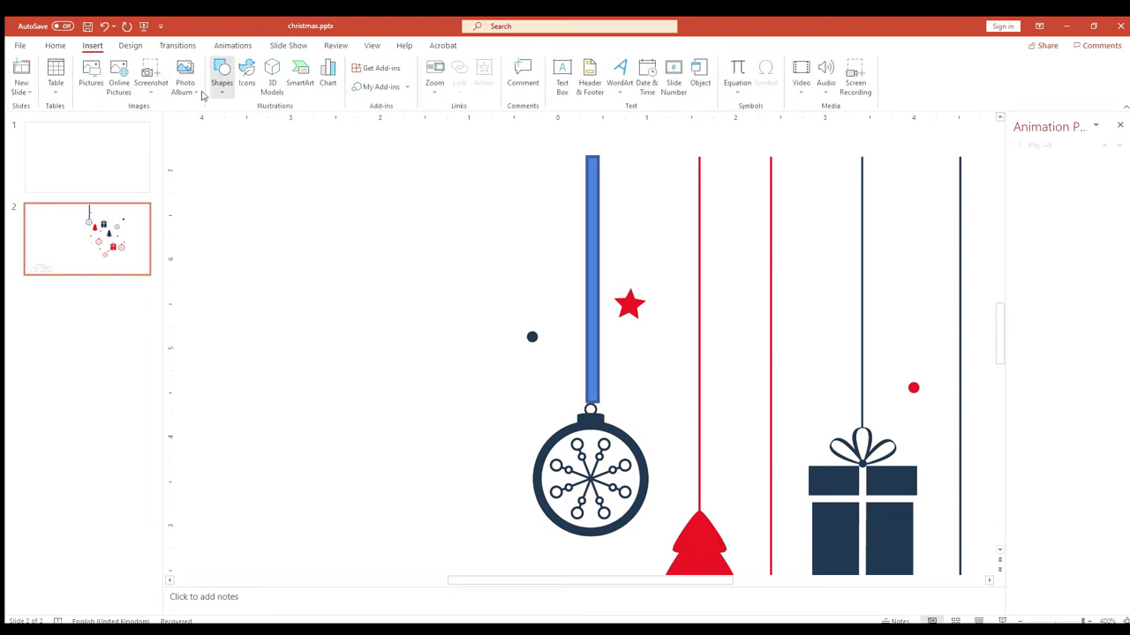
pyautogui.click(222, 84)
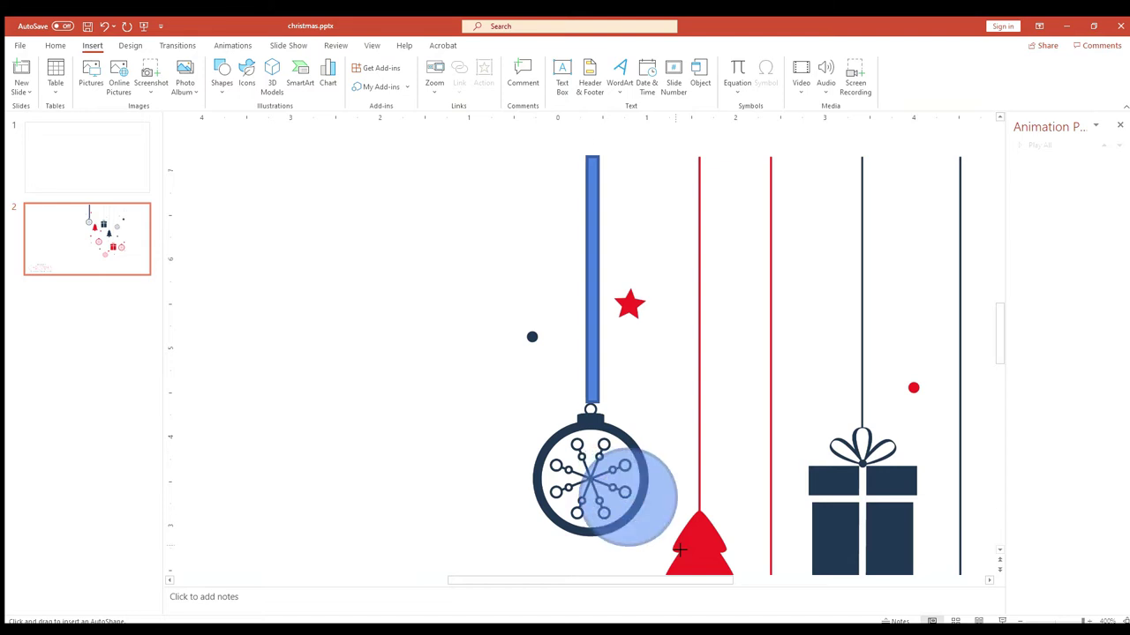
pyautogui.moveTo(607, 478)
pyautogui.mouseDown()
pyautogui.moveTo(678, 547)
pyautogui.moveTo(602, 482)
pyautogui.mouseUp()
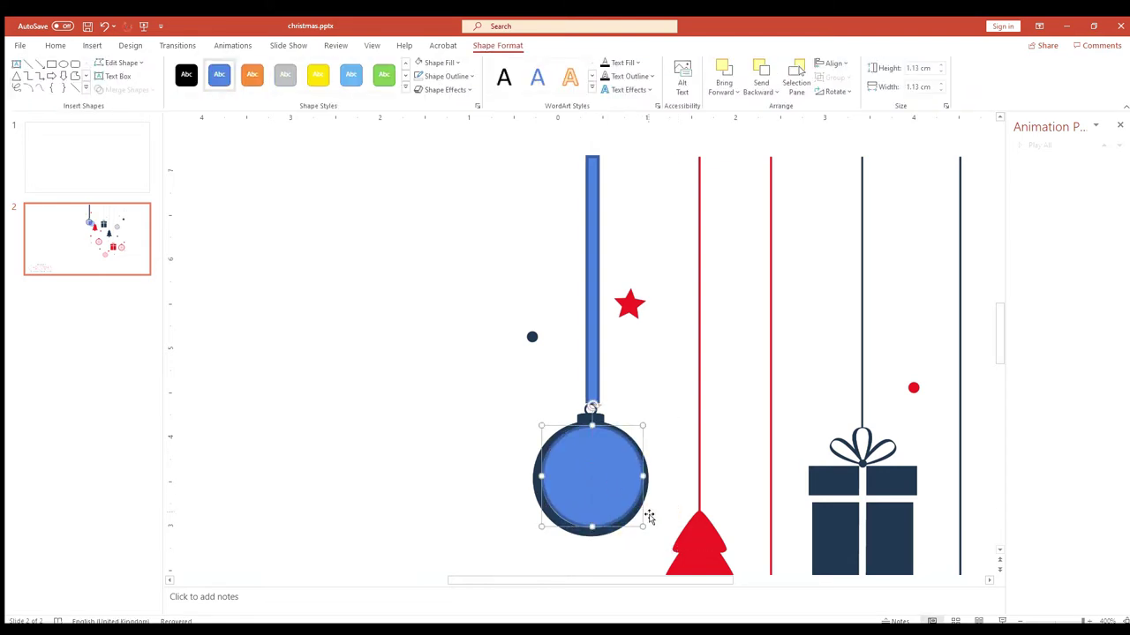
pyautogui.moveTo(641, 527); pyautogui.dragTo(674, 556)
pyautogui.moveTo(609, 492); pyautogui.dragTo(590, 471)
pyautogui.moveTo(651, 534); pyautogui.dragTo(663, 542)
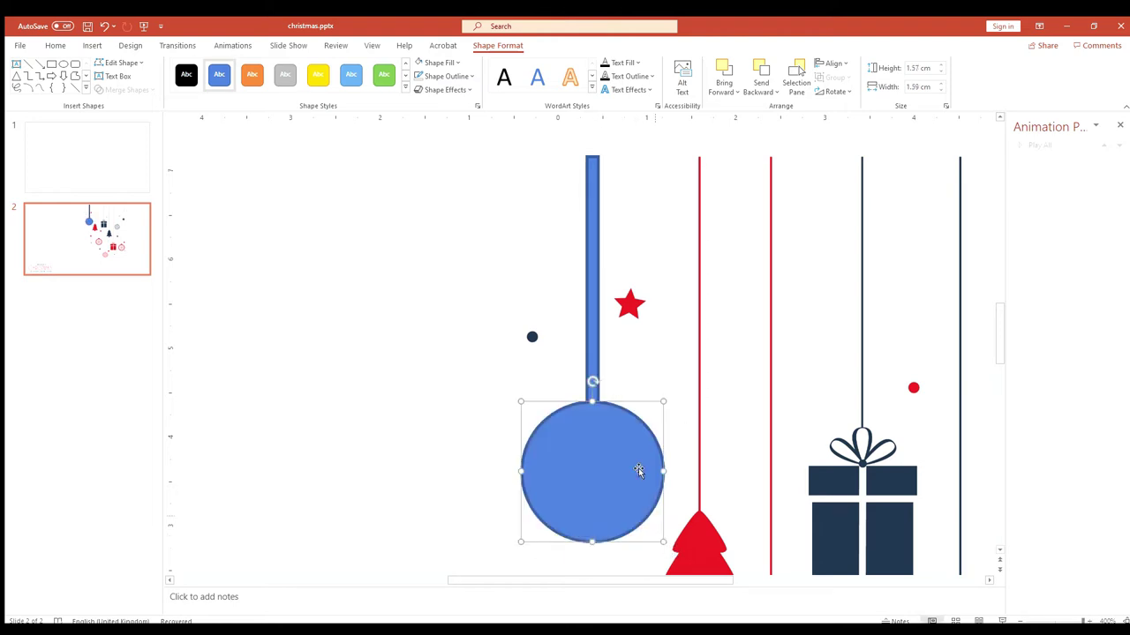
# Give both the bar and the circle no outline and a white fill.
pyautogui.keyDown('shift'); pyautogui.click(599, 309); pyautogui.keyUp('shift')
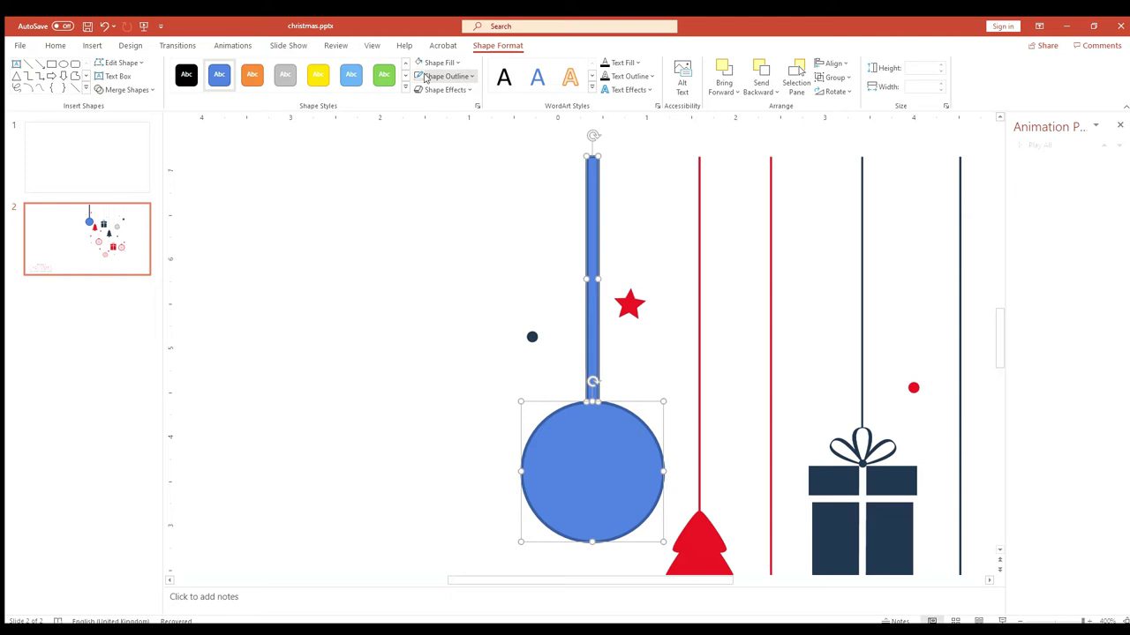
pyautogui.click(426, 77)
pyautogui.click(418, 63)
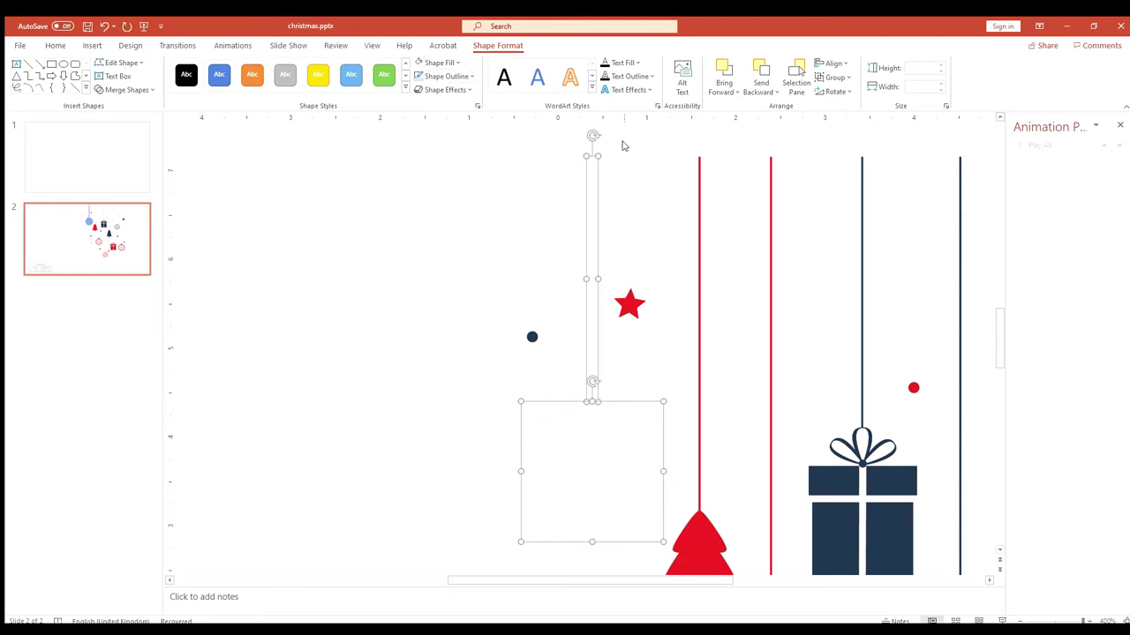
pyautogui.click(606, 176)
pyautogui.doubleClick(591, 189)
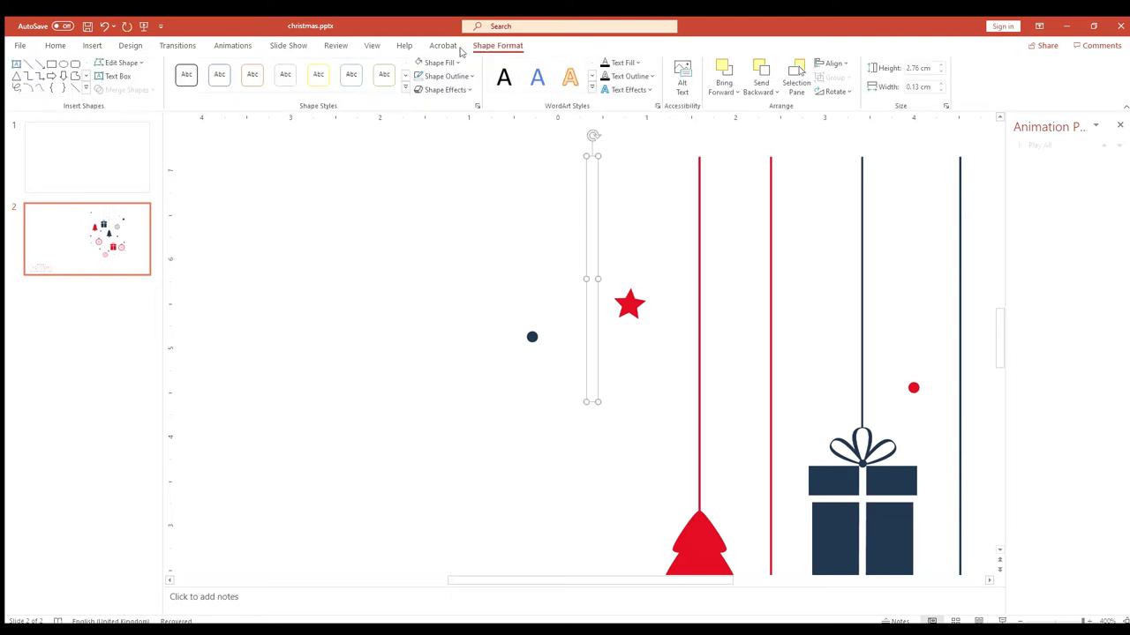
# Give Rectangle 13 a Wipe exit and Oval 14 a Shape exit, both After Previous at 0.50 s.
pyautogui.click(242, 44)
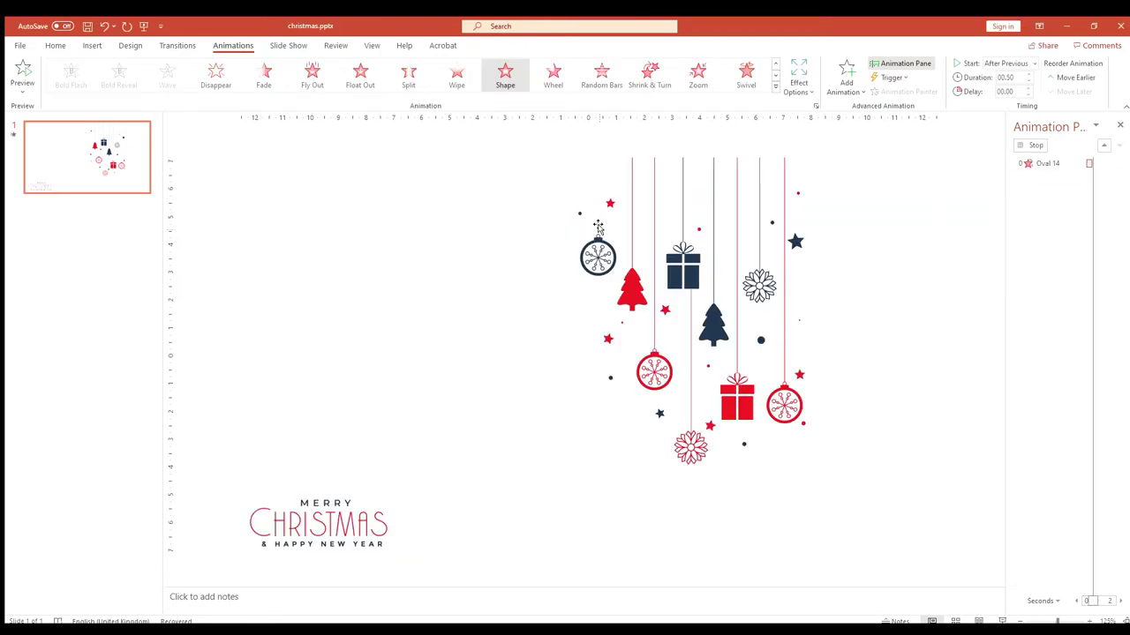
# Copy Rectangle 13 and its oval onto the red tree ornament as Rectangle 16 and Oval 17, then preview.
pyautogui.click(649, 147)
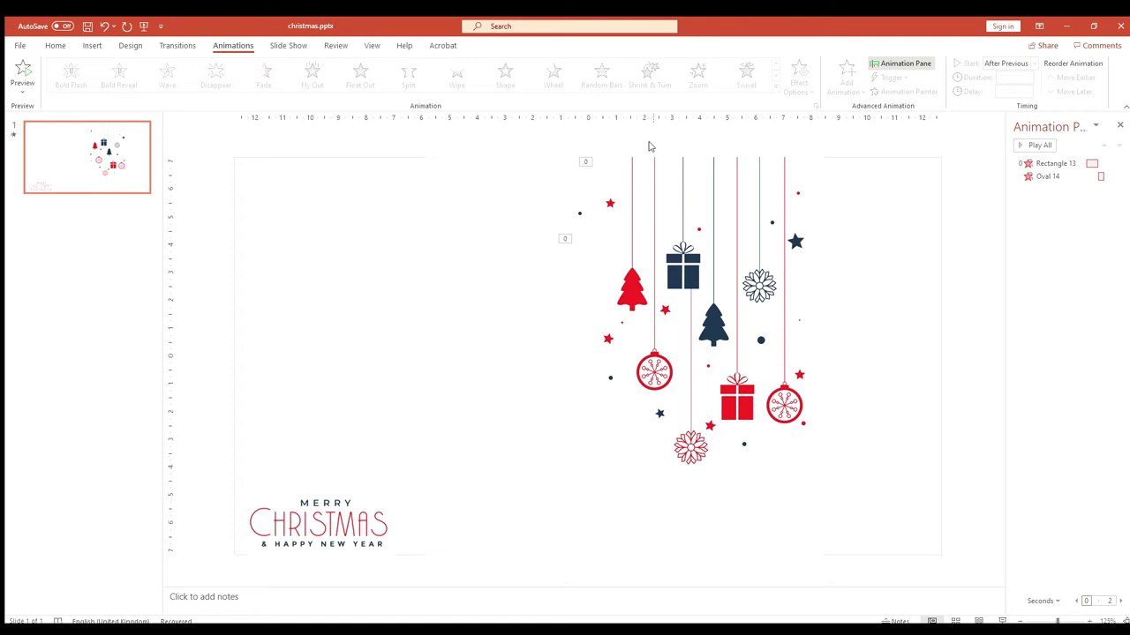
pyautogui.click(1039, 145)
pyautogui.click(1100, 166)
pyautogui.moveTo(606, 193)
pyautogui.mouseDown()
pyautogui.moveTo(620, 207)
pyautogui.moveTo(640, 199)
pyautogui.moveTo(645, 227)
pyautogui.moveTo(644, 240)
pyautogui.moveTo(583, 258)
pyautogui.moveTo(633, 314)
pyautogui.moveTo(616, 285)
pyautogui.mouseUp()
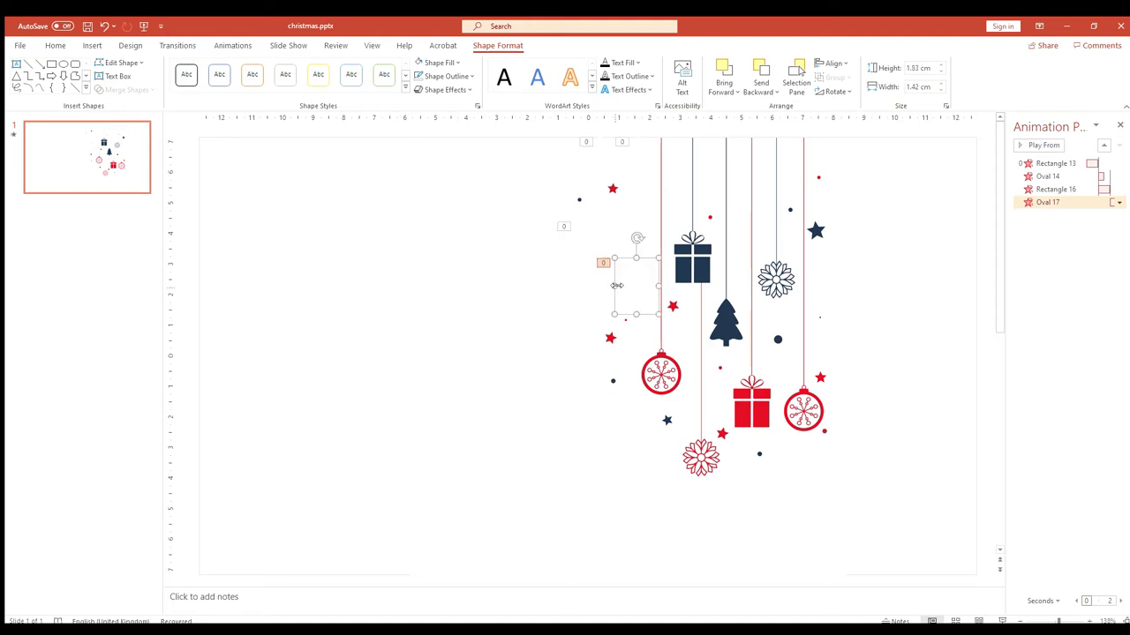
pyautogui.click(978, 198)
pyautogui.click(1028, 145)
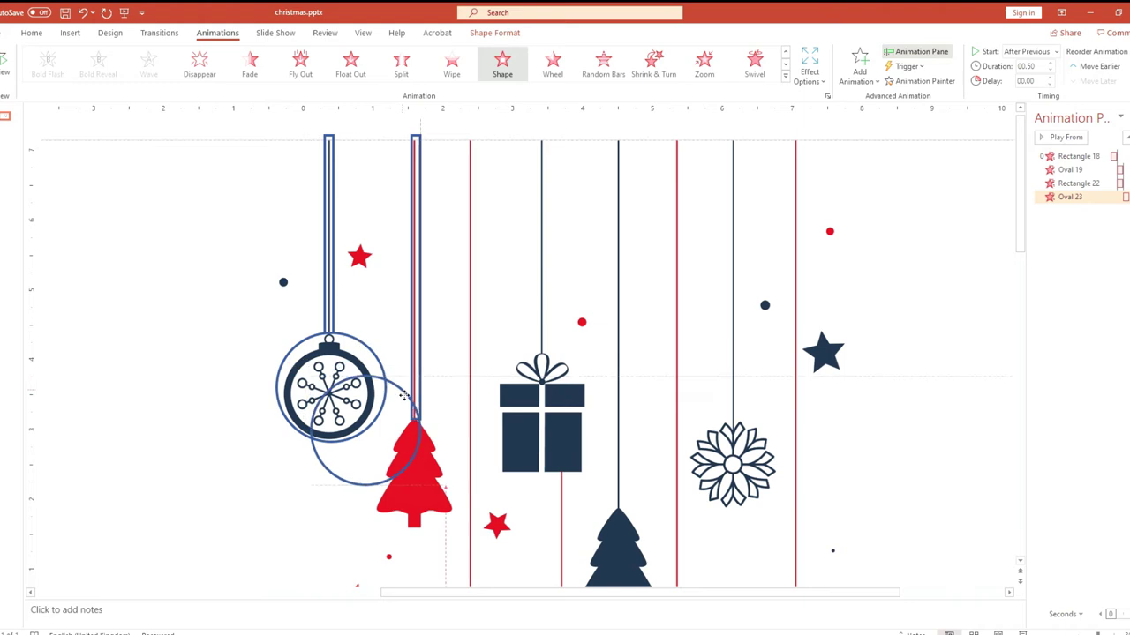
# Place covering copies over the next string, the red dot and the left star.
pyautogui.moveTo(424, 321); pyautogui.dragTo(478, 273)
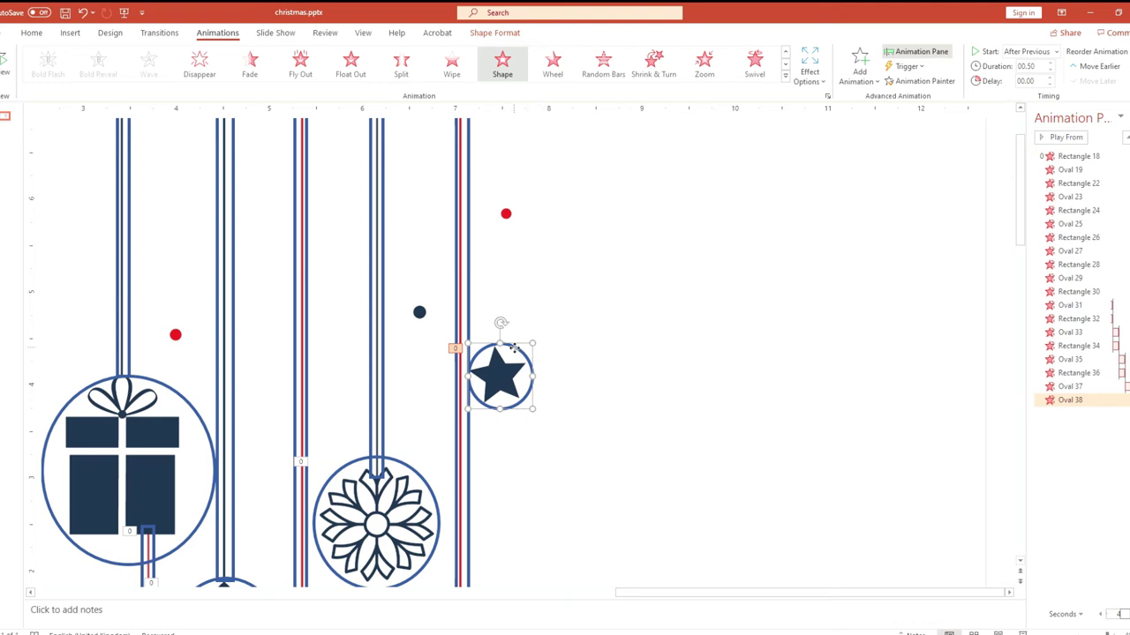
pyautogui.moveTo(515, 349); pyautogui.dragTo(482, 192)
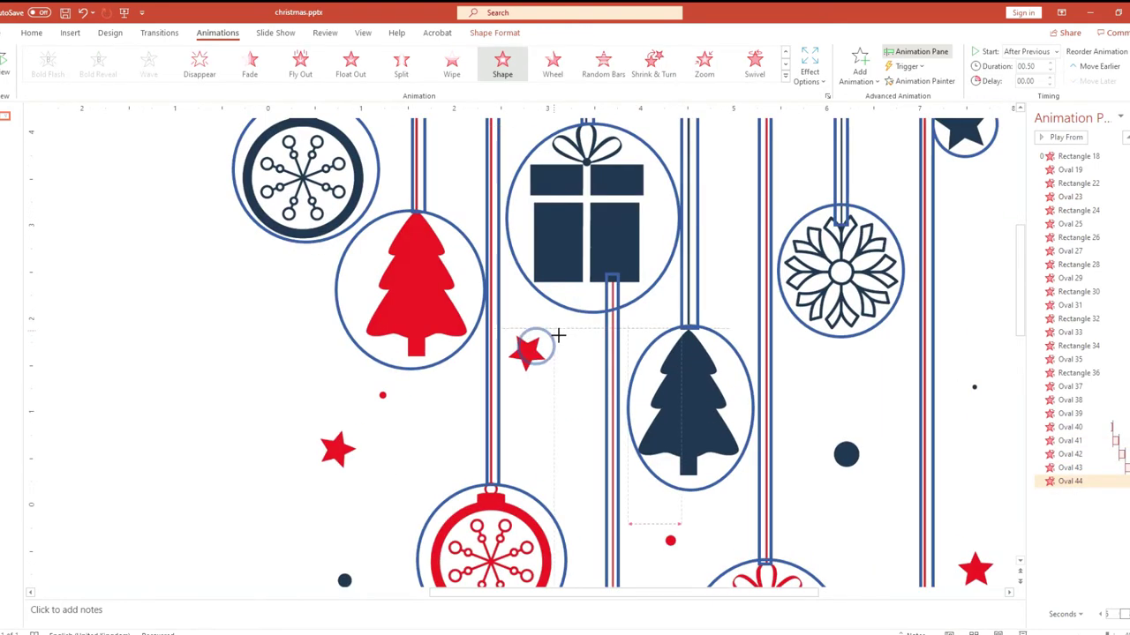
pyautogui.moveTo(578, 375)
pyautogui.mouseDown()
pyautogui.moveTo(348, 434)
pyautogui.moveTo(386, 463)
pyautogui.moveTo(388, 395)
pyautogui.mouseUp()
pyautogui.scroll(-5, 386, 396)
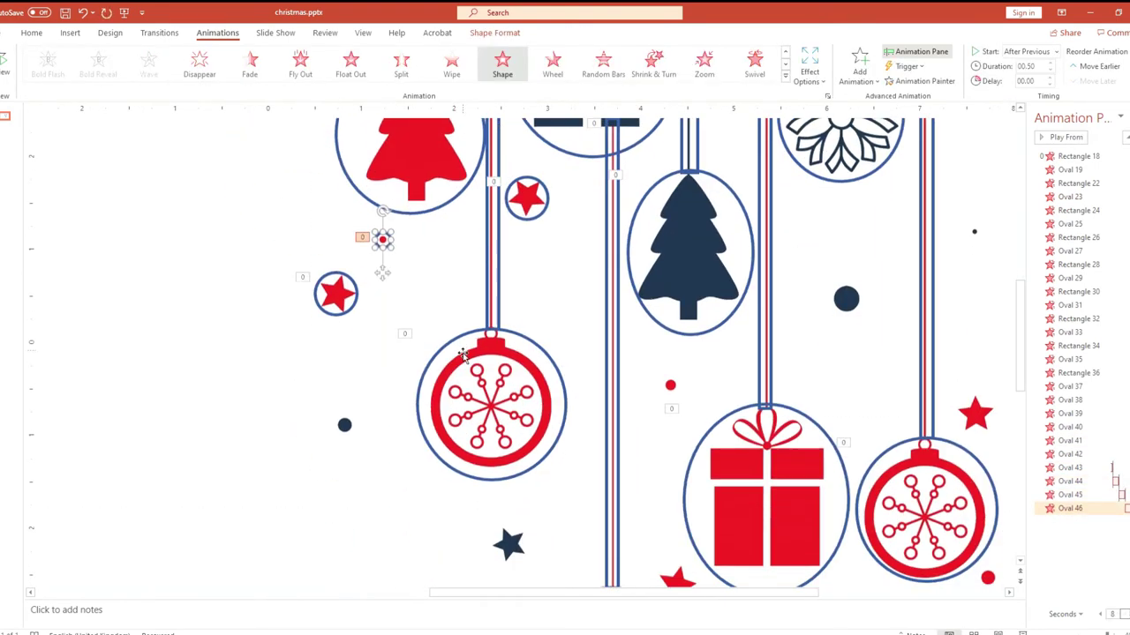
pyautogui.moveTo(382, 173)
pyautogui.mouseDown()
pyautogui.moveTo(344, 358)
pyautogui.moveTo(360, 499)
pyautogui.moveTo(507, 478)
pyautogui.mouseUp()
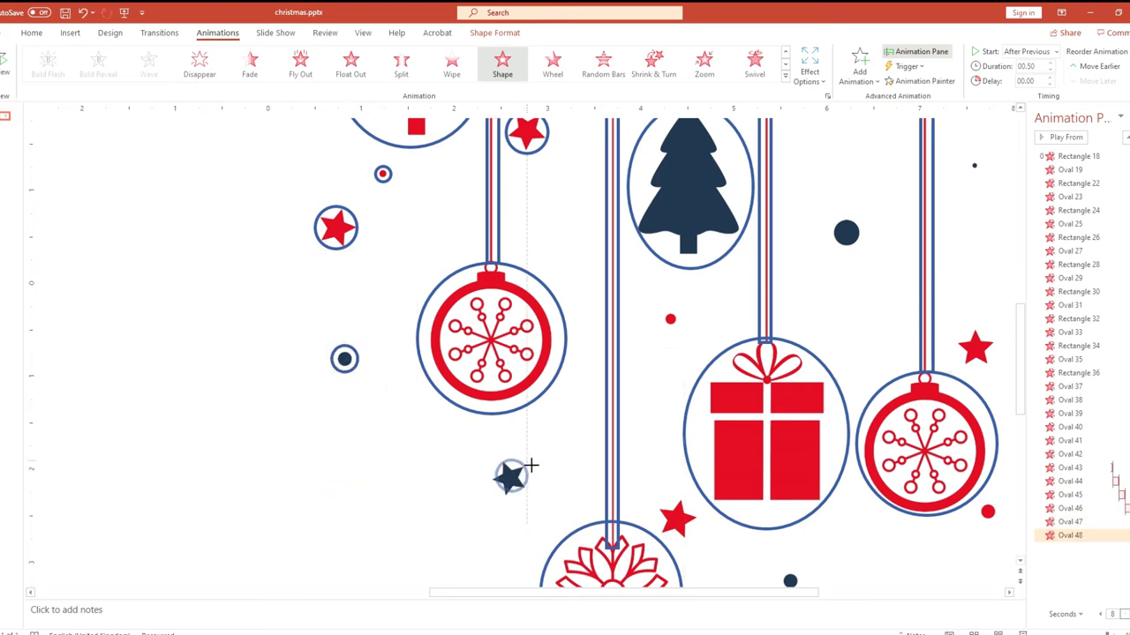
# Cover the navy star and the remaining navy and red dots with circle copies, extending to Oval 55.
pyautogui.scroll(-2, 507, 478)
pyautogui.moveTo(527, 352); pyautogui.dragTo(645, 231)
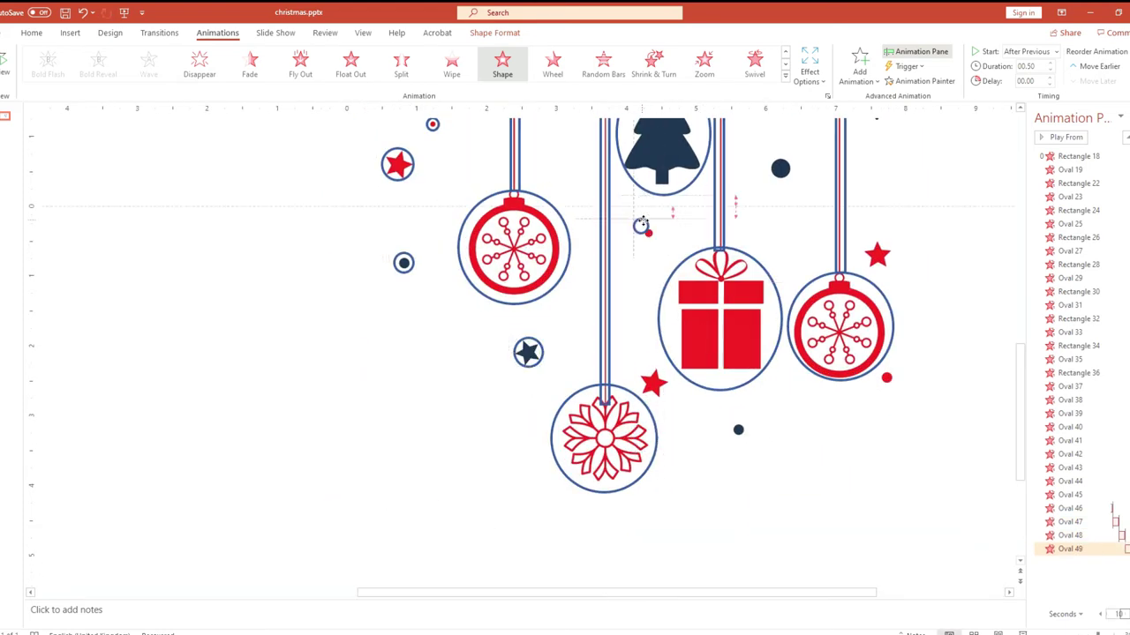
pyautogui.scroll(3, 642, 224)
pyautogui.hscroll(3, 642, 223)
pyautogui.moveTo(407, 462)
pyautogui.mouseDown()
pyautogui.moveTo(540, 396)
pyautogui.moveTo(660, 313)
pyautogui.moveTo(637, 348)
pyautogui.mouseUp()
pyautogui.scroll(-2, 638, 348)
pyautogui.moveTo(541, 319); pyautogui.dragTo(637, 409)
pyautogui.scroll(-2, 646, 318)
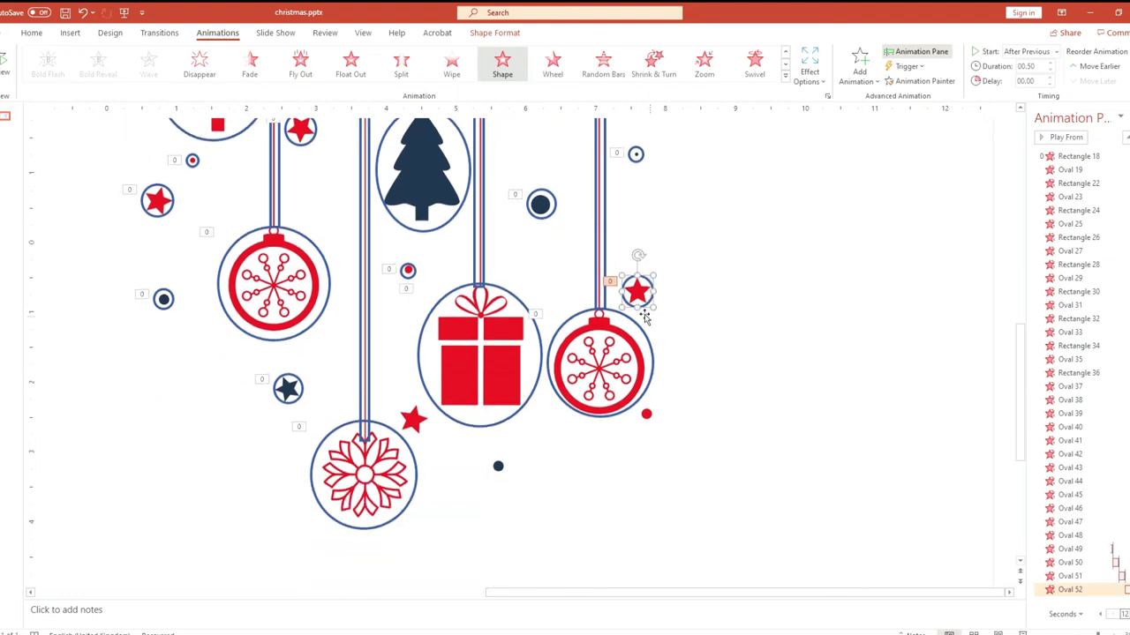
pyautogui.moveTo(645, 318); pyautogui.dragTo(649, 422)
pyautogui.scroll(2, 649, 422)
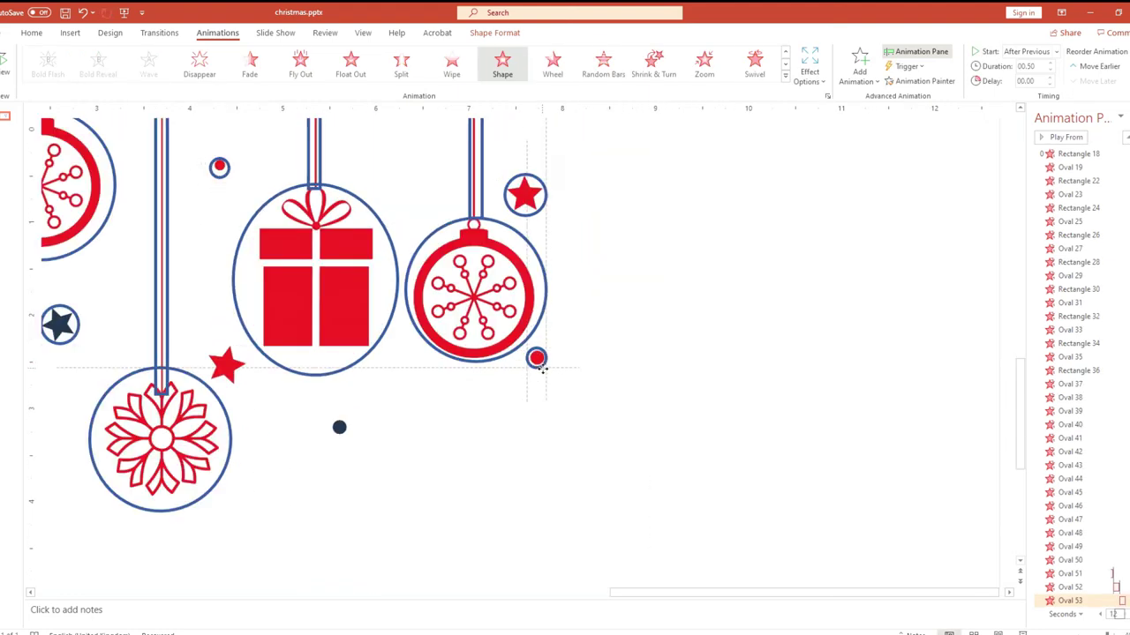
pyautogui.moveTo(223, 166)
pyautogui.mouseDown()
pyautogui.moveTo(371, 415)
pyautogui.moveTo(319, 269)
pyautogui.mouseUp()
pyautogui.scroll(-5, 530, 450)
pyautogui.scroll(3, 315, 177)
pyautogui.click(320, 269)
pyautogui.scroll(-5, 319, 269)
pyautogui.moveTo(481, 119); pyautogui.dragTo(801, 494)
pyautogui.click(494, 32)
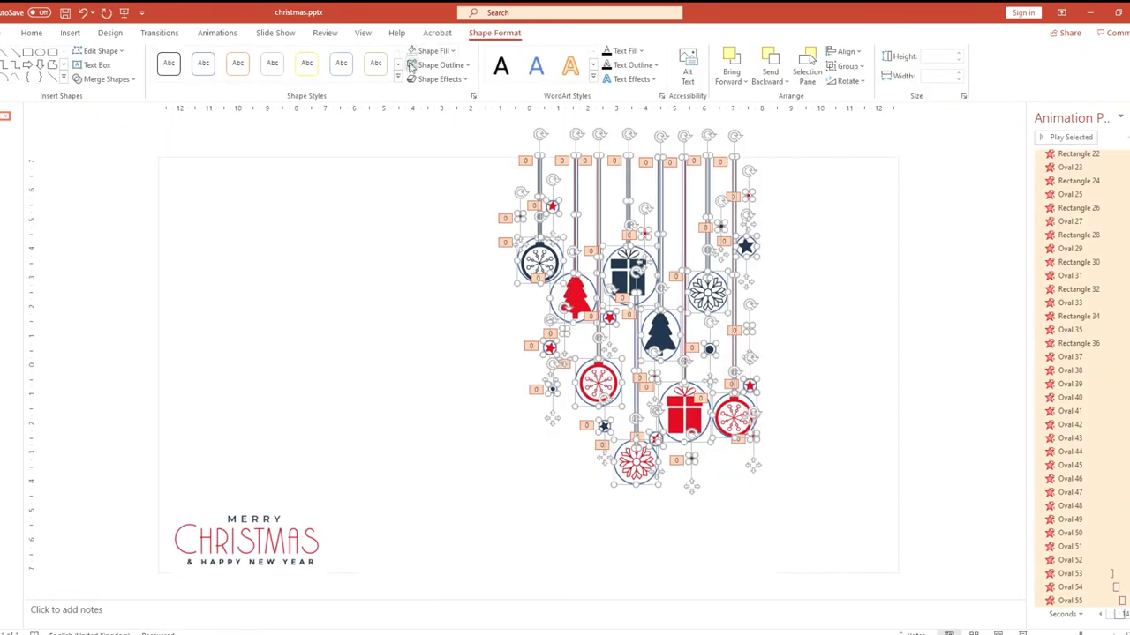
pyautogui.click(1051, 138)
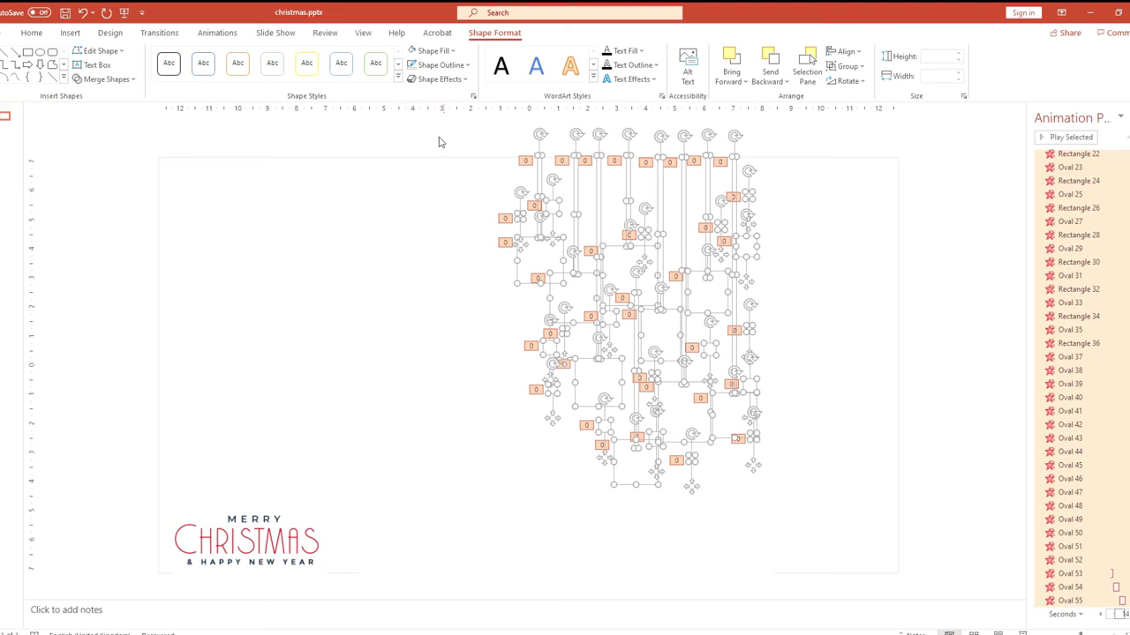
pyautogui.click(468, 136)
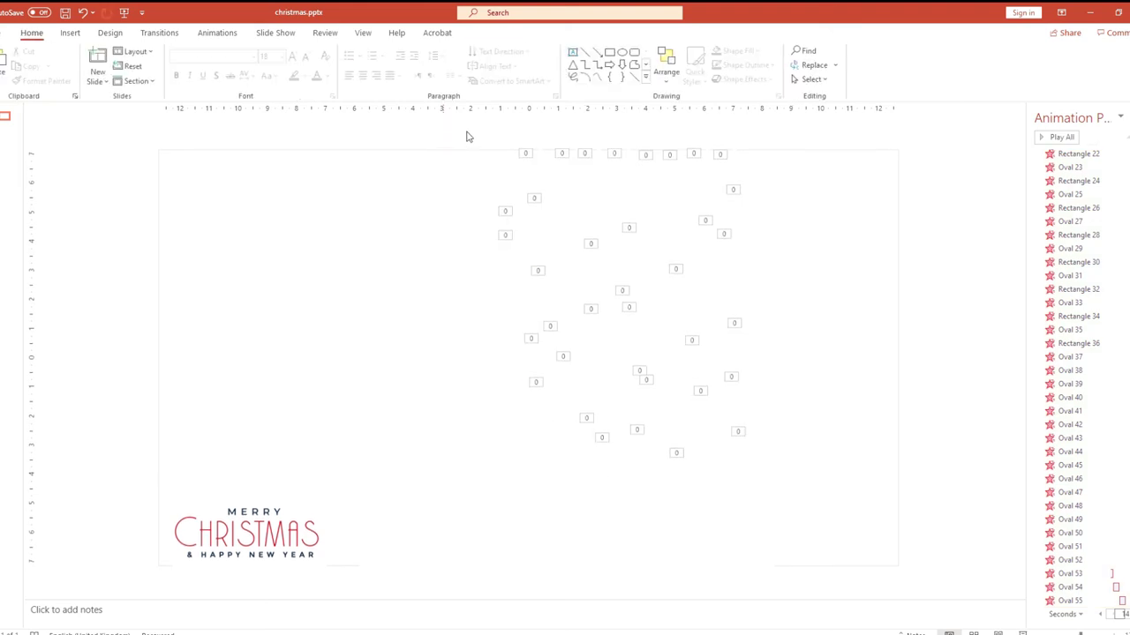
pyautogui.click(1044, 138)
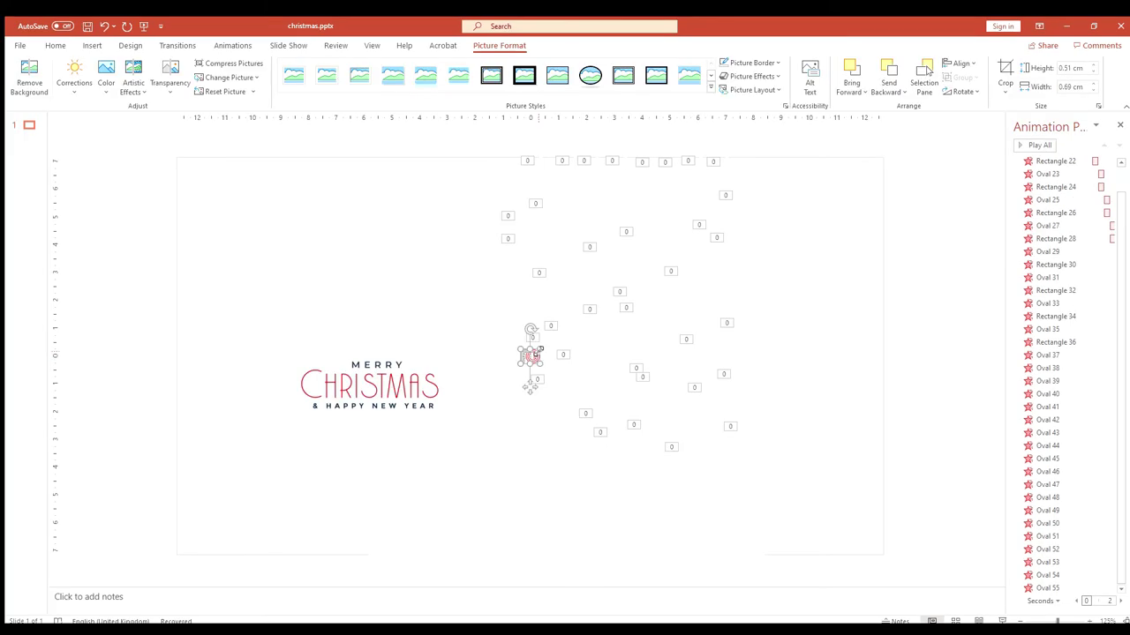
# Move the FG logo above the Merry Christmas text, animate it, and preview the slide.
pyautogui.moveTo(542, 349)
pyautogui.mouseDown()
pyautogui.moveTo(439, 304)
pyautogui.moveTo(375, 301)
pyautogui.mouseUp()
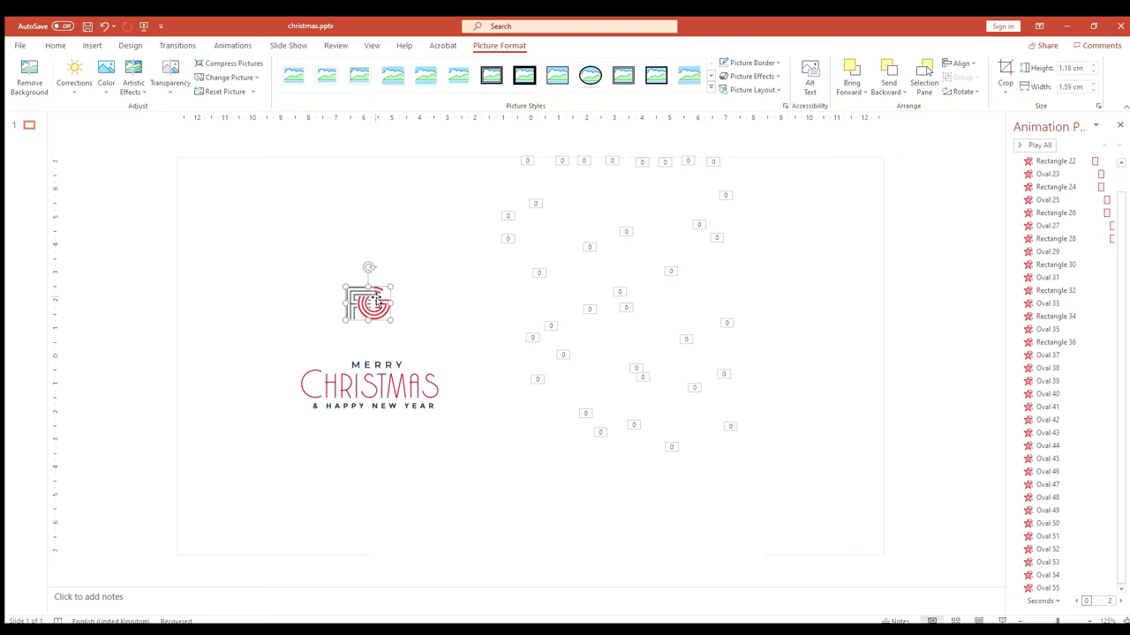
pyautogui.click(228, 46)
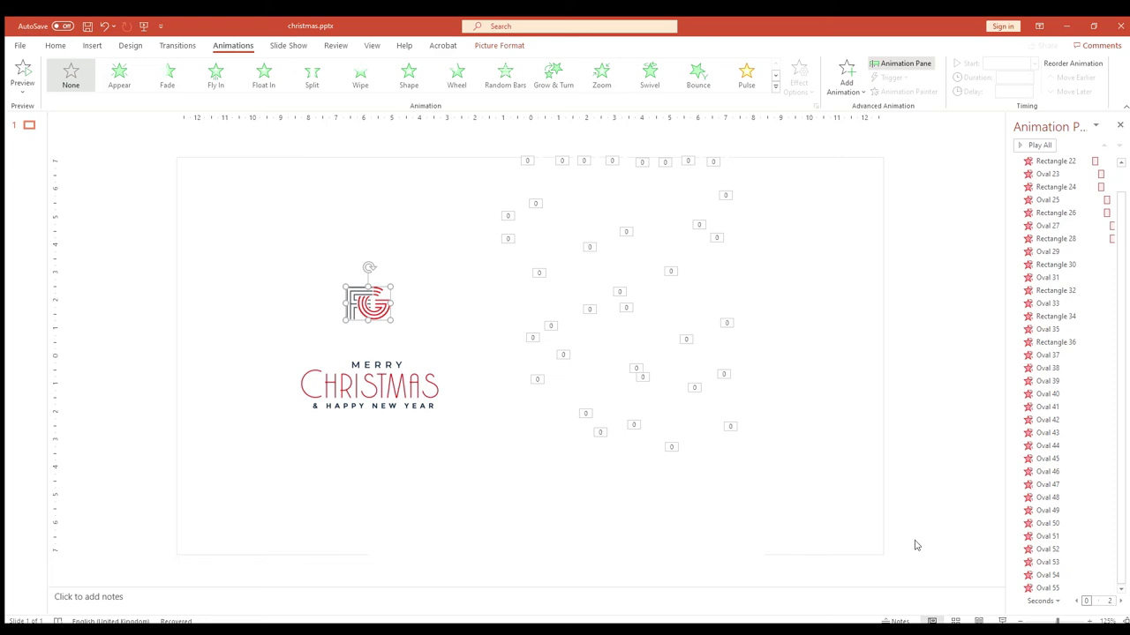
pyautogui.hotkey('alt', 'a')
pyautogui.press('p')
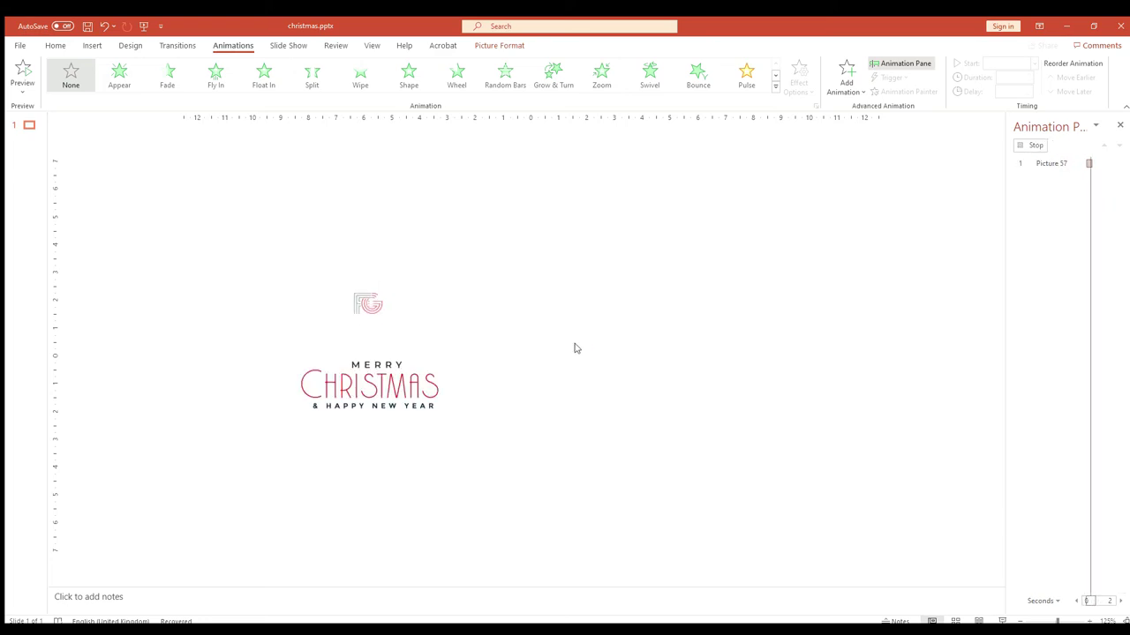
# Insert a new WordArt text box on the slide.
pyautogui.hotkey('alt', 'n')
pyautogui.press('w')
pyautogui.press('Return')
# Add the text 'We Wish You & Your Family' in 18-pt Edwardian Script ITC beneath the logo.
pyautogui.write('We Wish You & Your Fa')
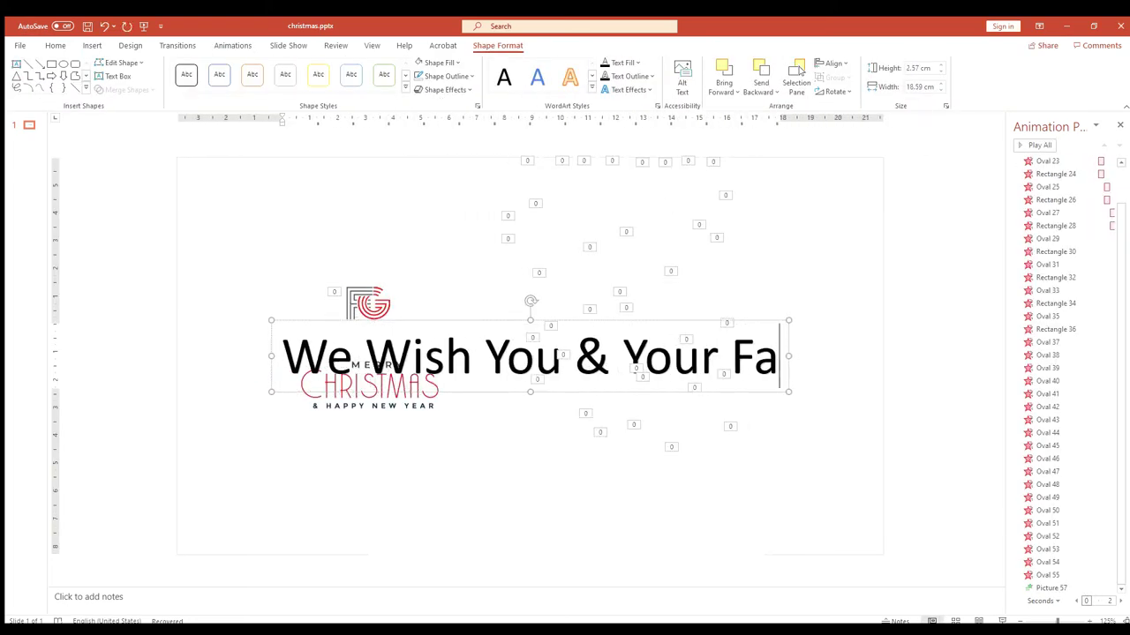
pyautogui.write('mily')
pyautogui.hotkey('ctrl', 'a')
pyautogui.hotkey('alt', 'h')
pyautogui.press('f')
pyautogui.press('f')
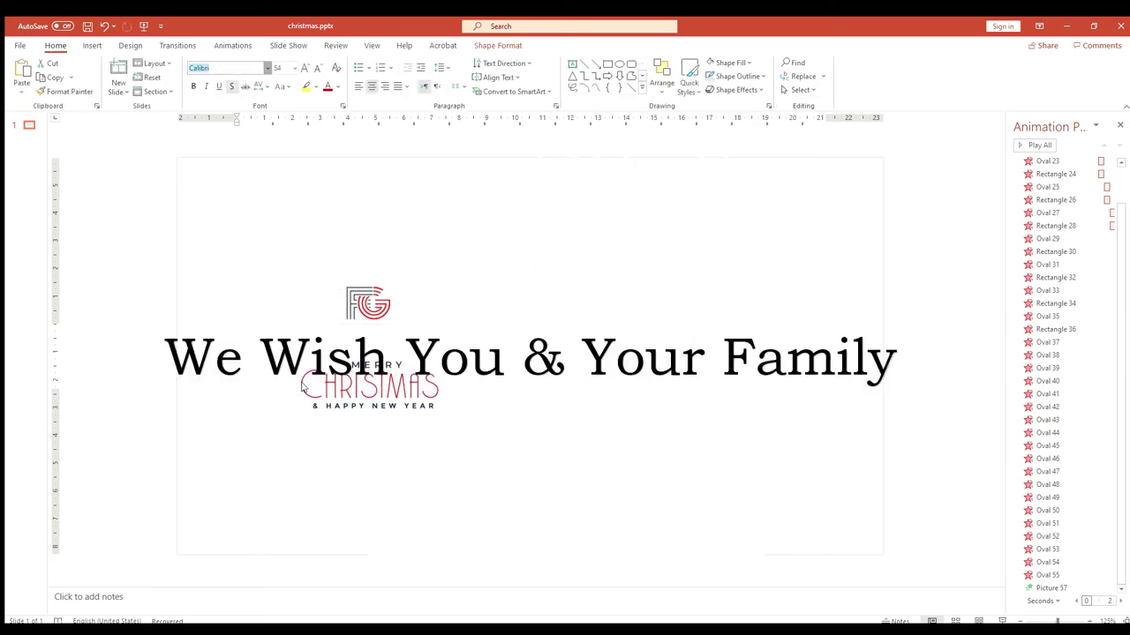
pyautogui.write('Edwardian Script ITC')
pyautogui.press('Tab')
pyautogui.write('18')
pyautogui.press('Return')
pyautogui.moveTo(560, 326); pyautogui.dragTo(422, 327)
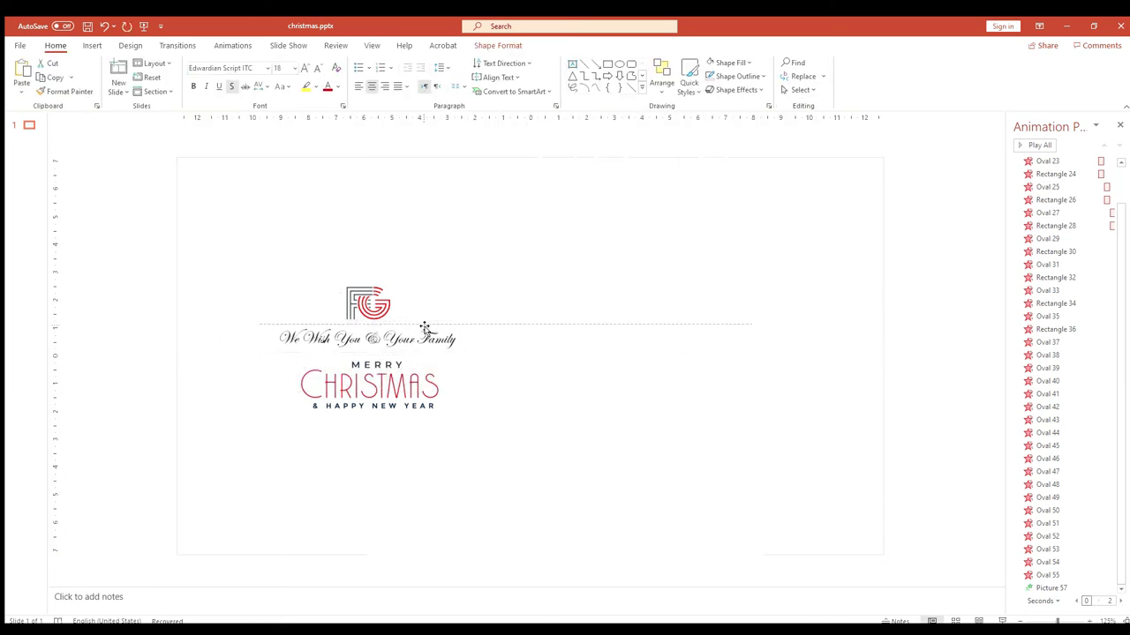
# Apply a Wipe animation to the CHRISTMAS picture instead of a Float In on the greeting.
pyautogui.hotkey('alt', 'a')
pyautogui.press('Return')
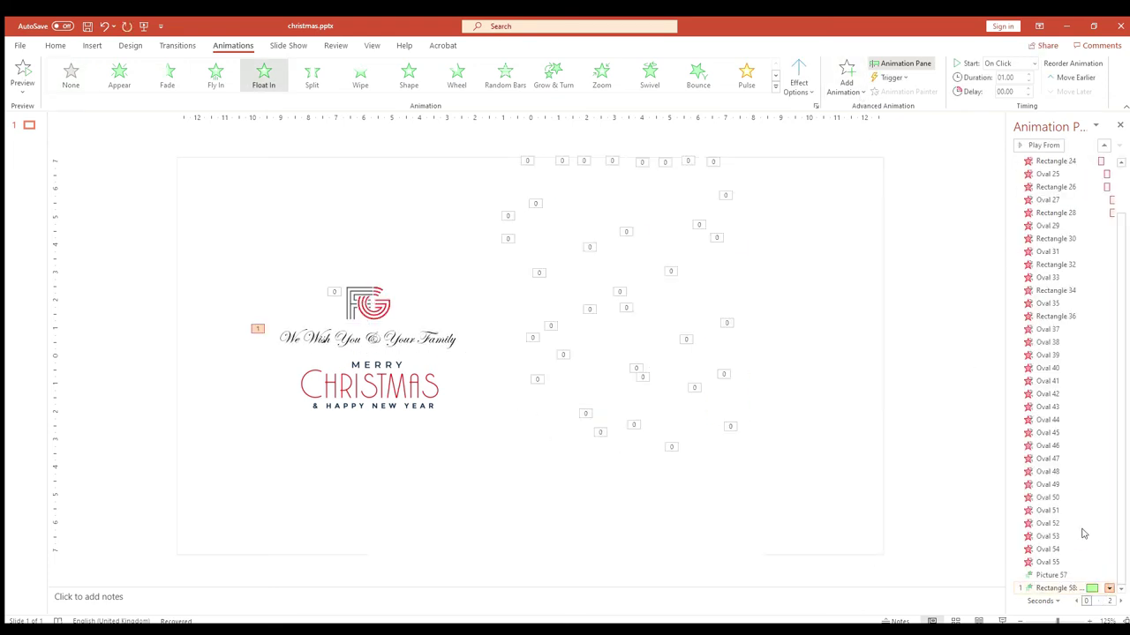
pyautogui.hotkey('ctrl', 'z')
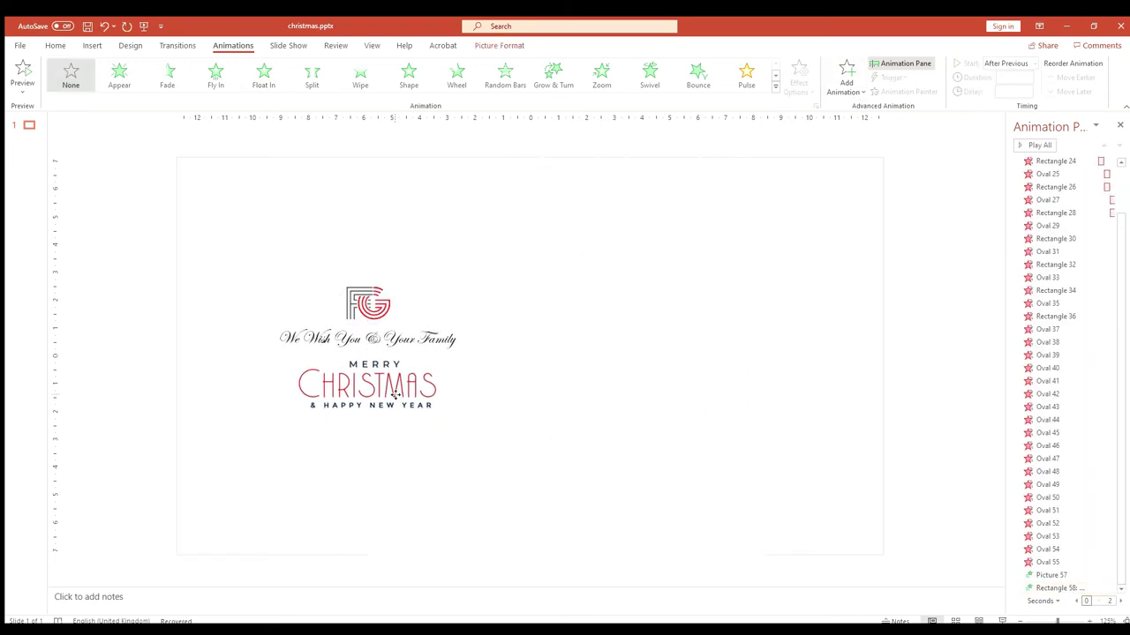
pyautogui.hotkey('ctrl', 'y')
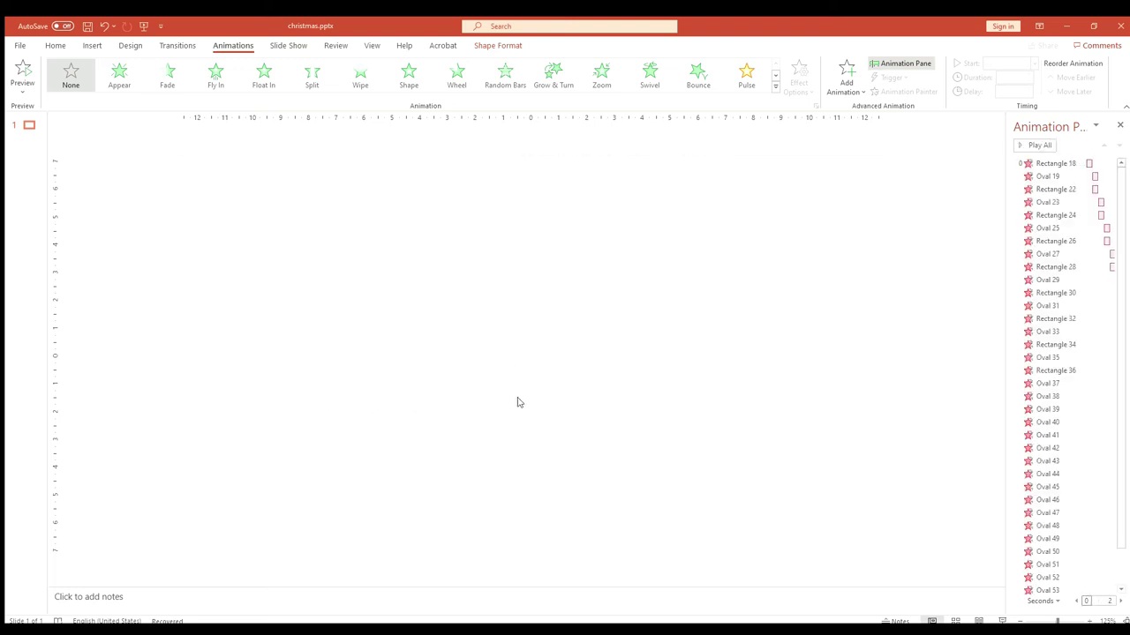
pyautogui.click(397, 399)
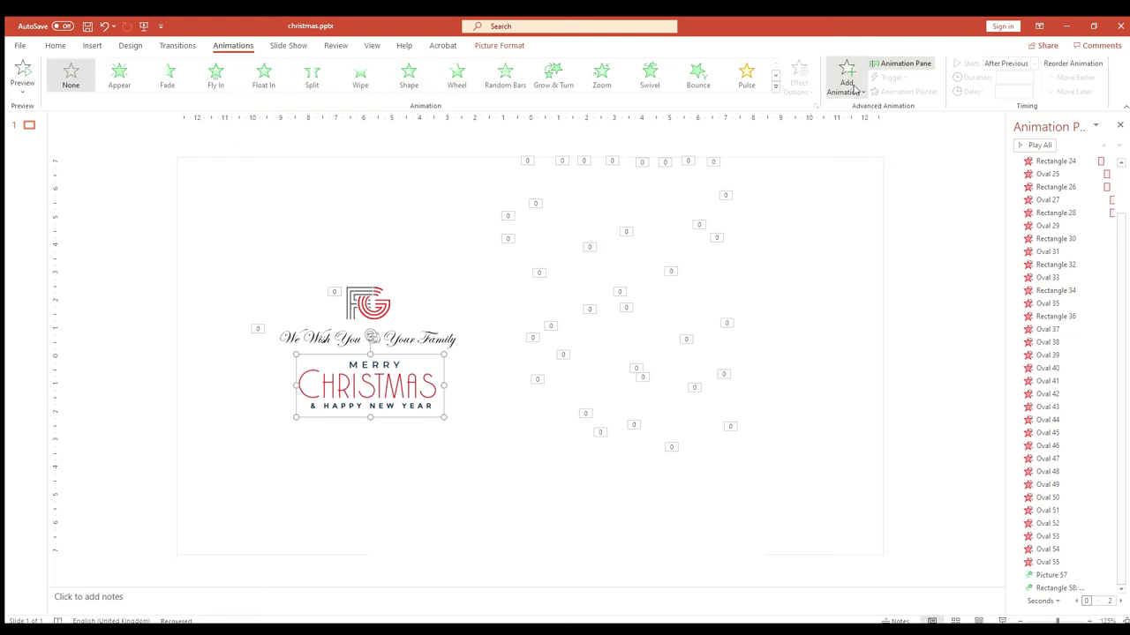
pyautogui.click(1035, 145)
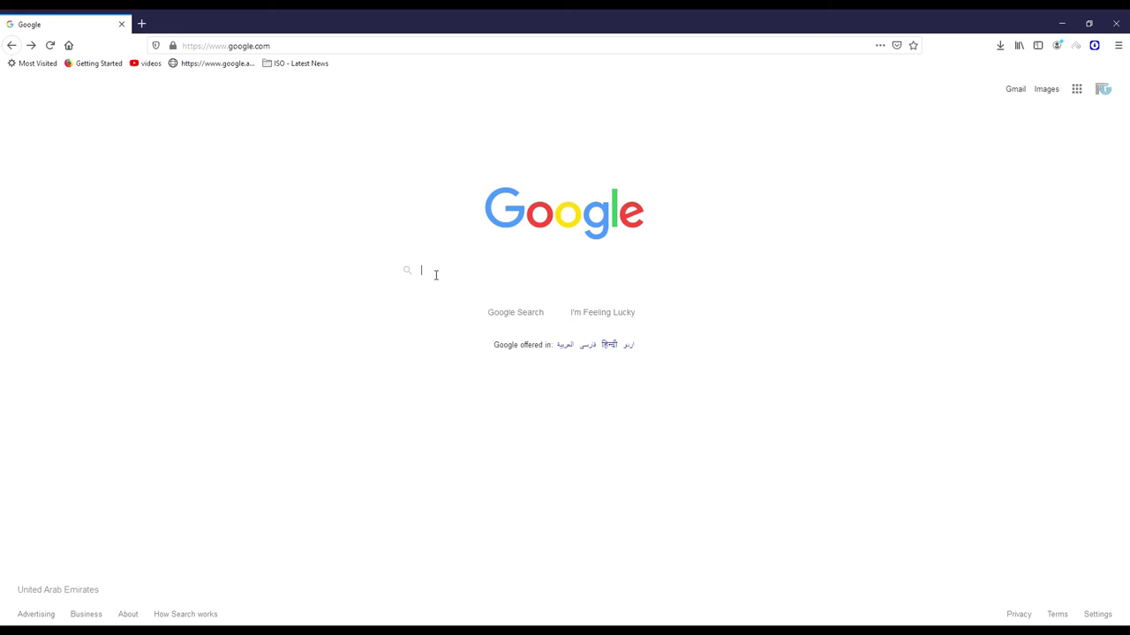
# Google 'youtube audio library' and go to the Audio Library - YouTube page.
pyautogui.write('youtube aud')
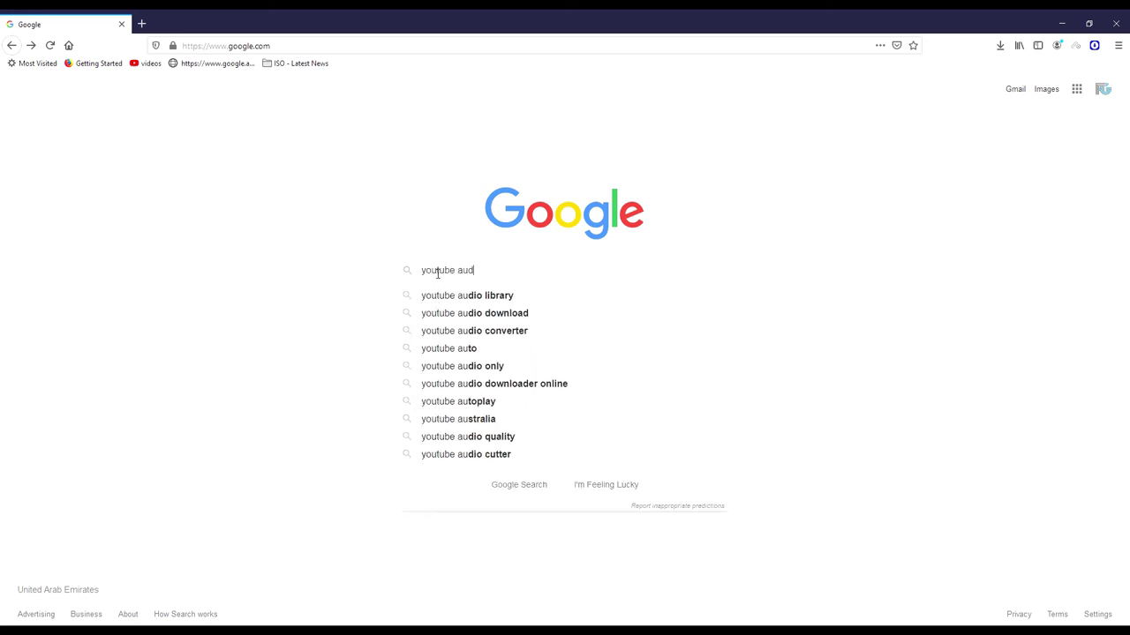
pyautogui.write('io library')
pyautogui.press('Return')
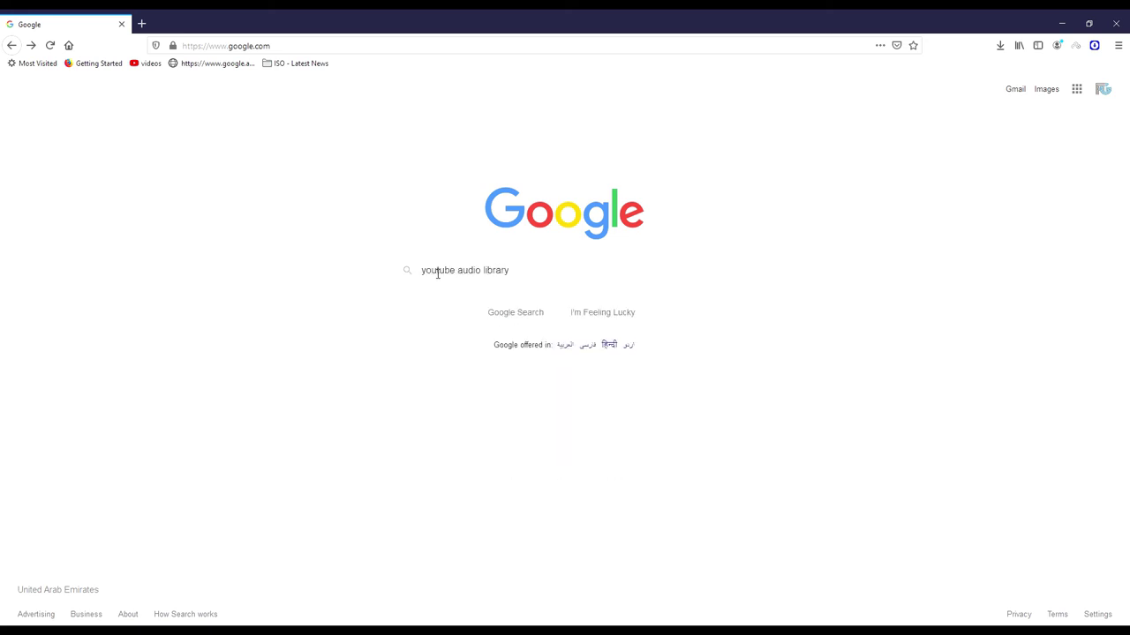
pyautogui.click(214, 181)
pyautogui.write('xmas')
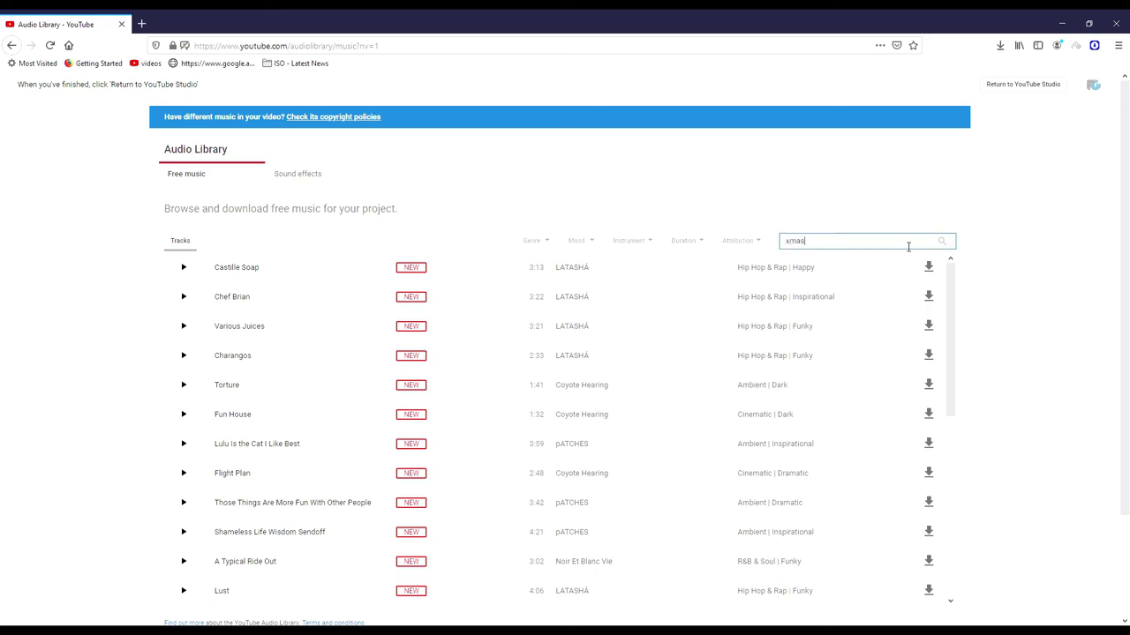
# Search the library for 'xmas', preview 'We Wish You A Merry Xmas' and download it.
pyautogui.click(942, 242)
pyautogui.click(186, 328)
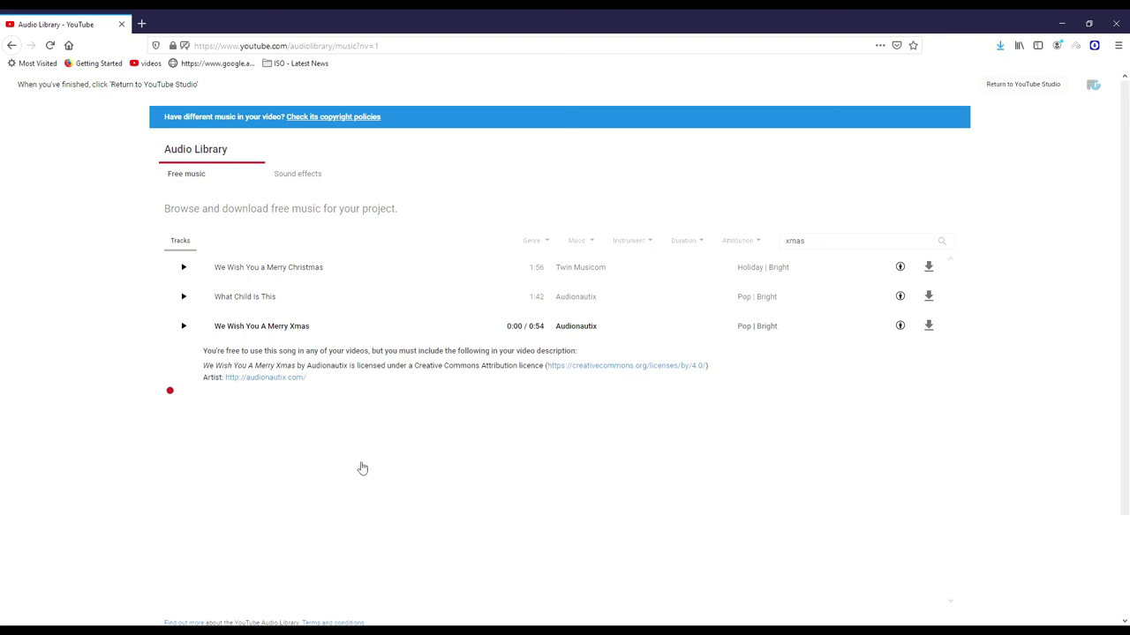
pyautogui.click(933, 331)
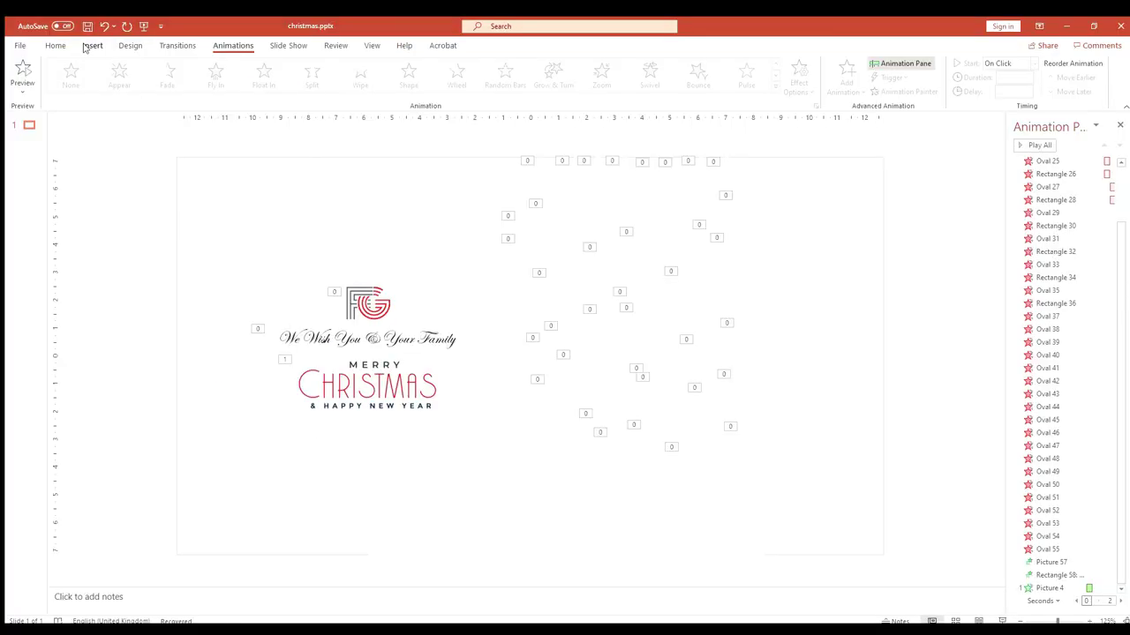
# Insert the downloaded 'We Wish You' audio and place its speaker icon at the slide's bottom-right.
pyautogui.click(92, 45)
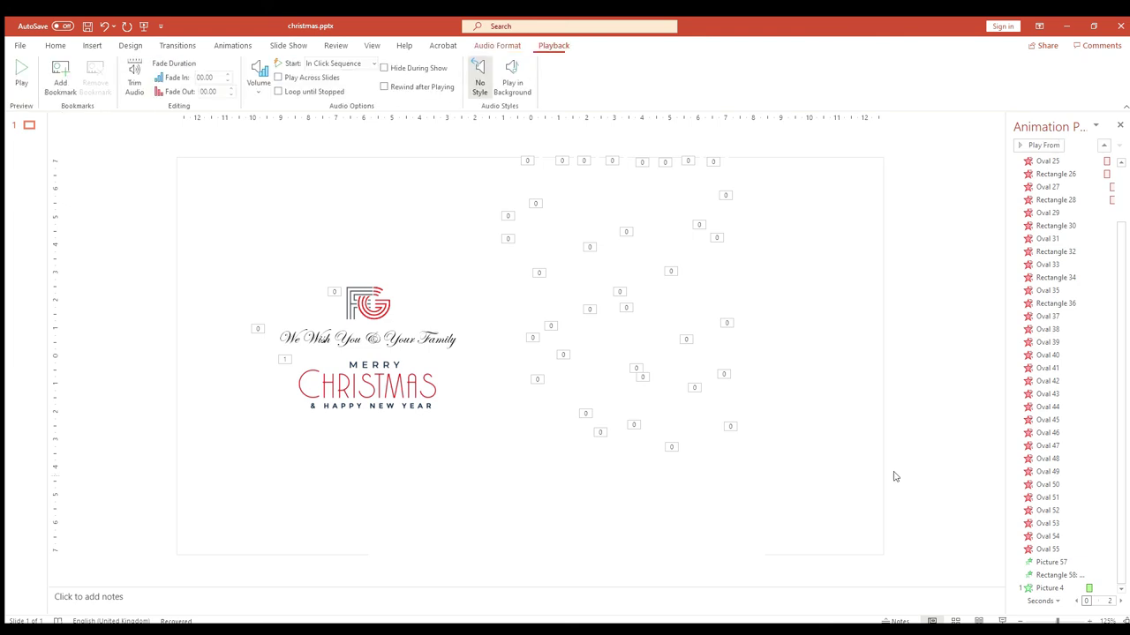
pyautogui.moveTo(530, 357); pyautogui.dragTo(855, 529)
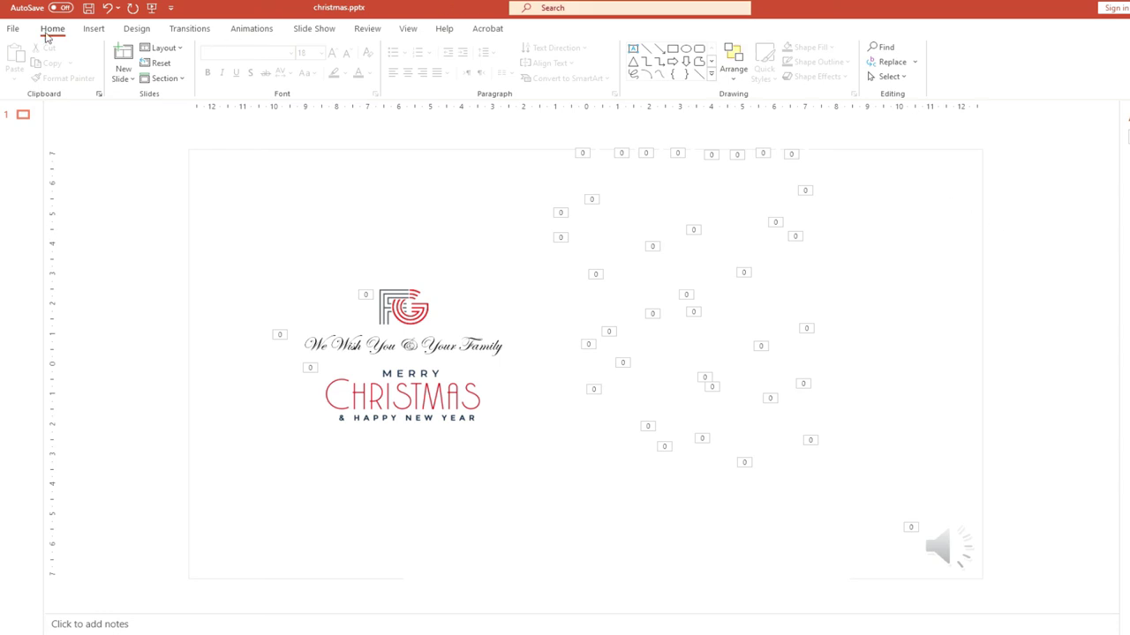
pyautogui.hotkey('alt', 'f')
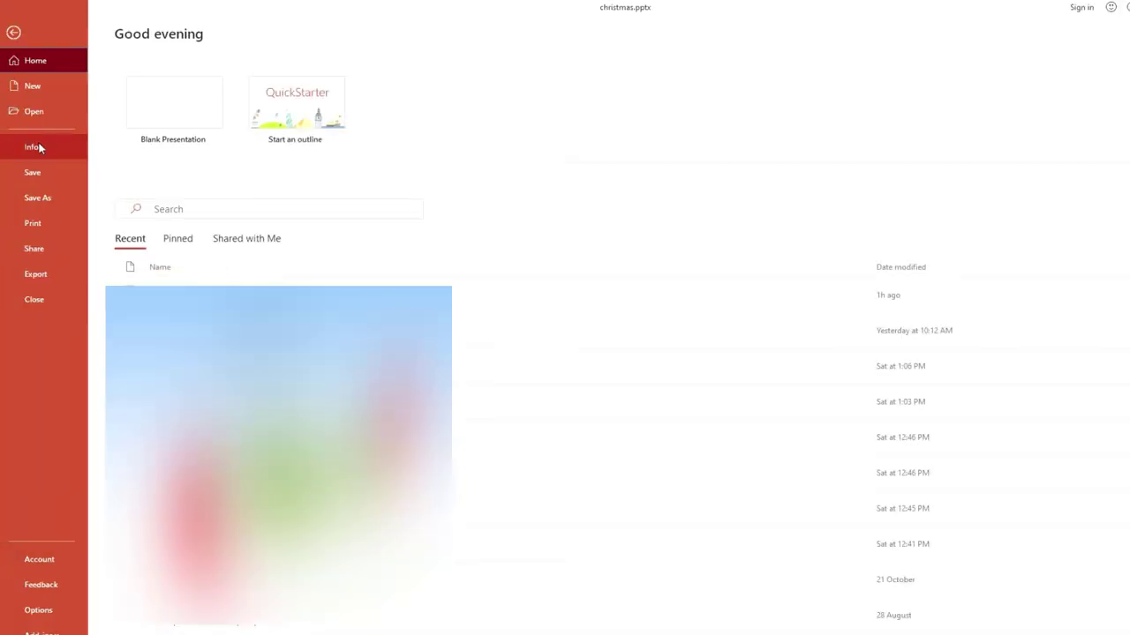
# Go to Export > Create a Video to show the Full HD, 30-seconds-per-slide video settings.
pyautogui.click(33, 274)
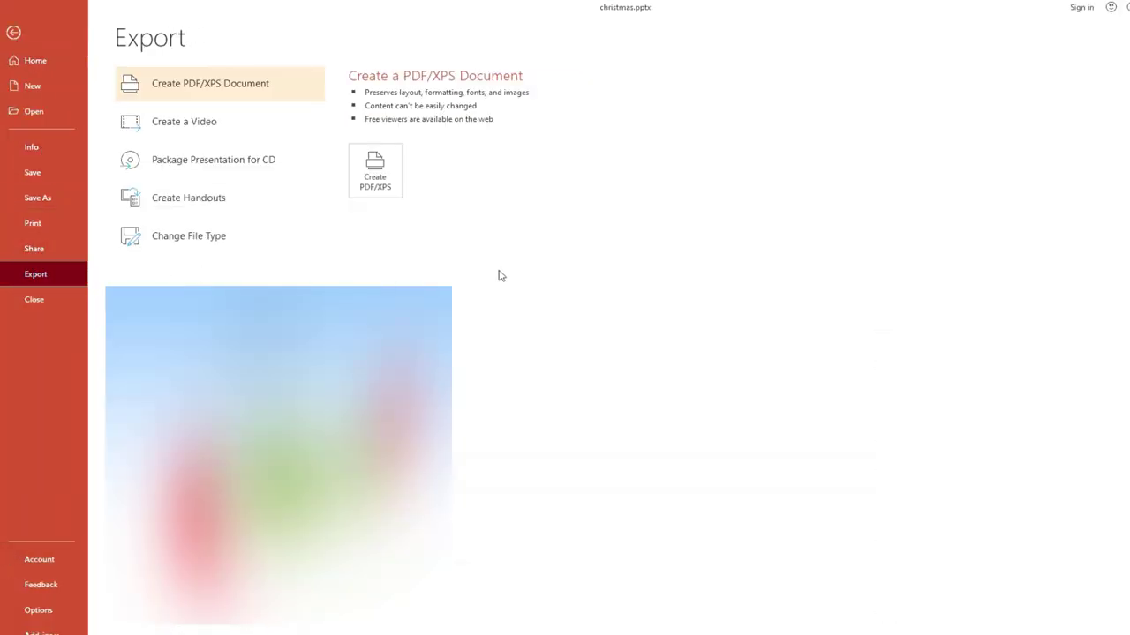
pyautogui.click(226, 128)
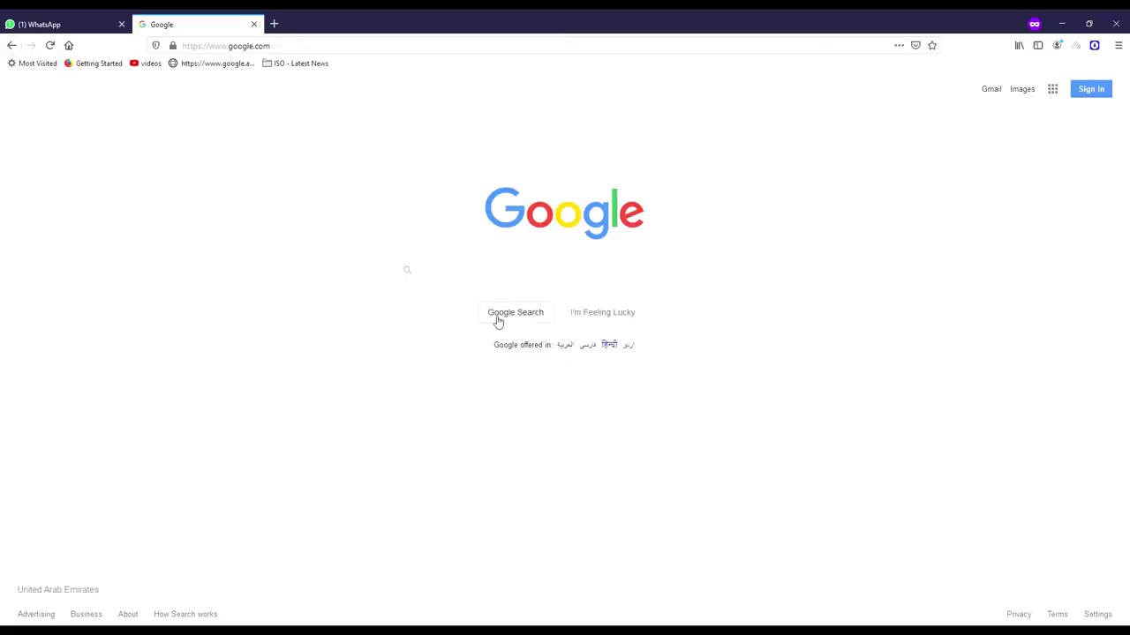
# Search Google for 'web whatsapp'.
pyautogui.write('web ')
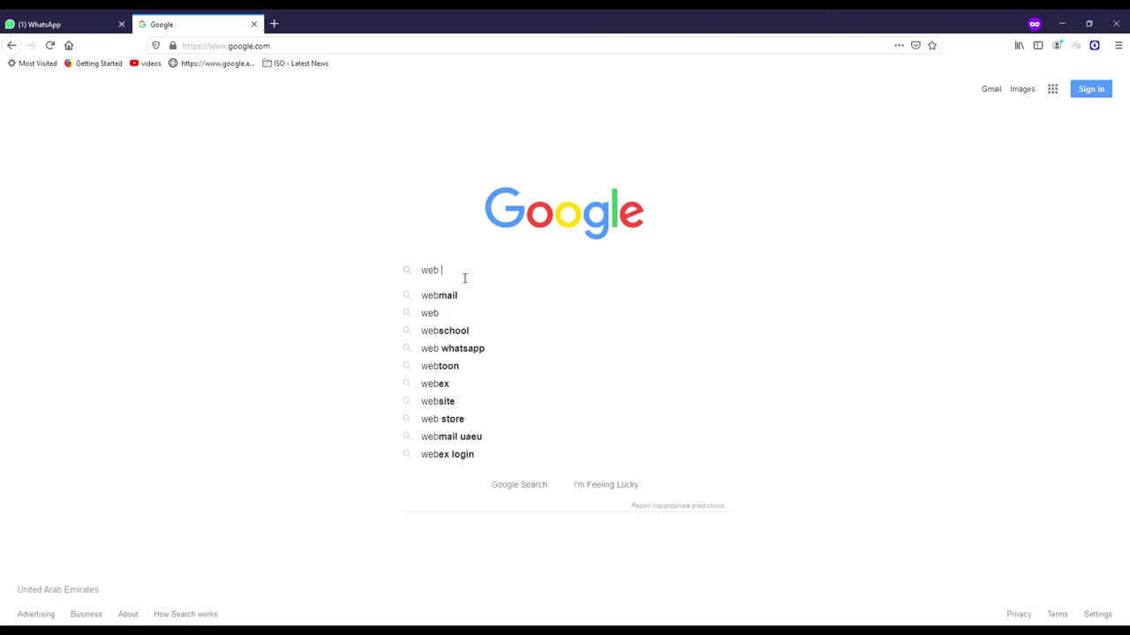
pyautogui.write('whatsapp')
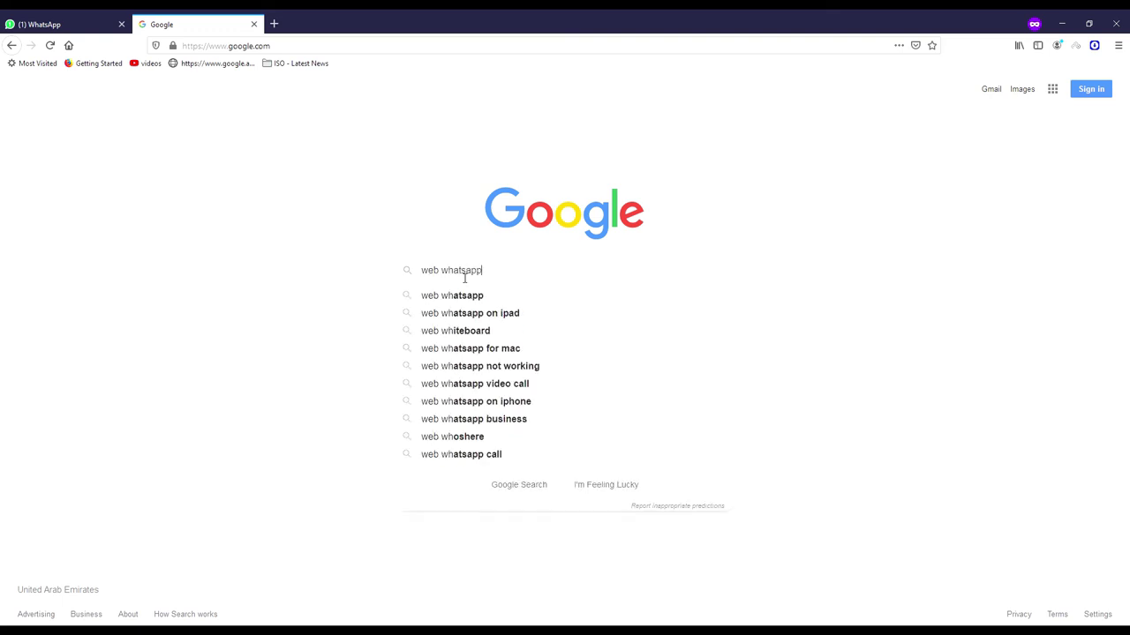
pyautogui.press('Return')
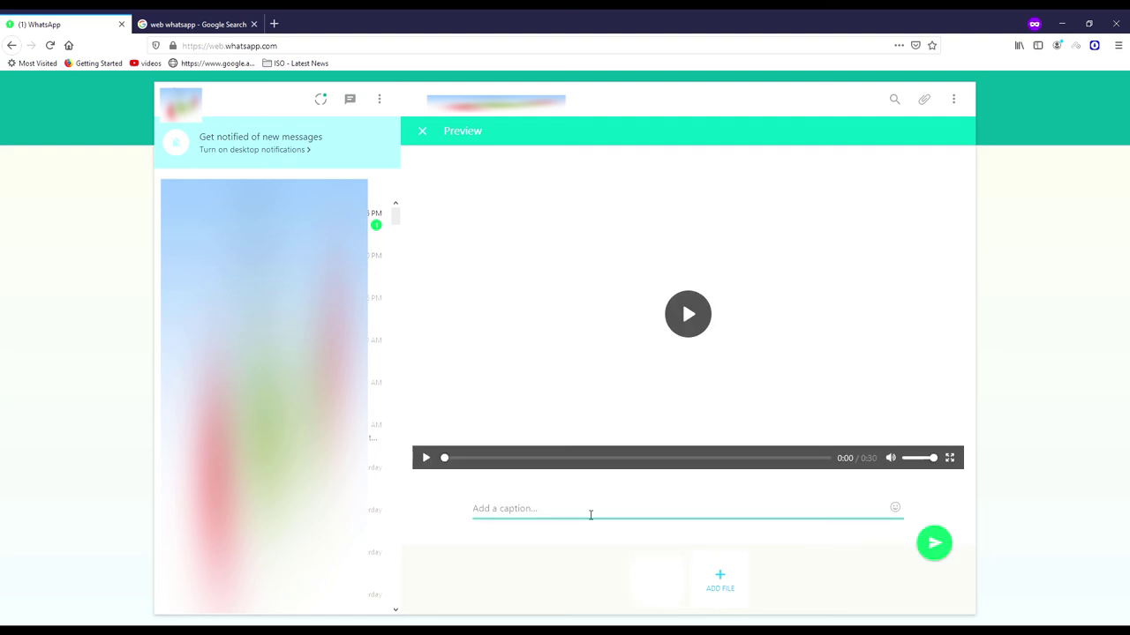
# Send the Christmas card video to the chat captioned 'Merry Christmas'.
pyautogui.write('Merry Christmas')
pyautogui.press('Return')
pyautogui.write('mas')
pyautogui.press('Return')
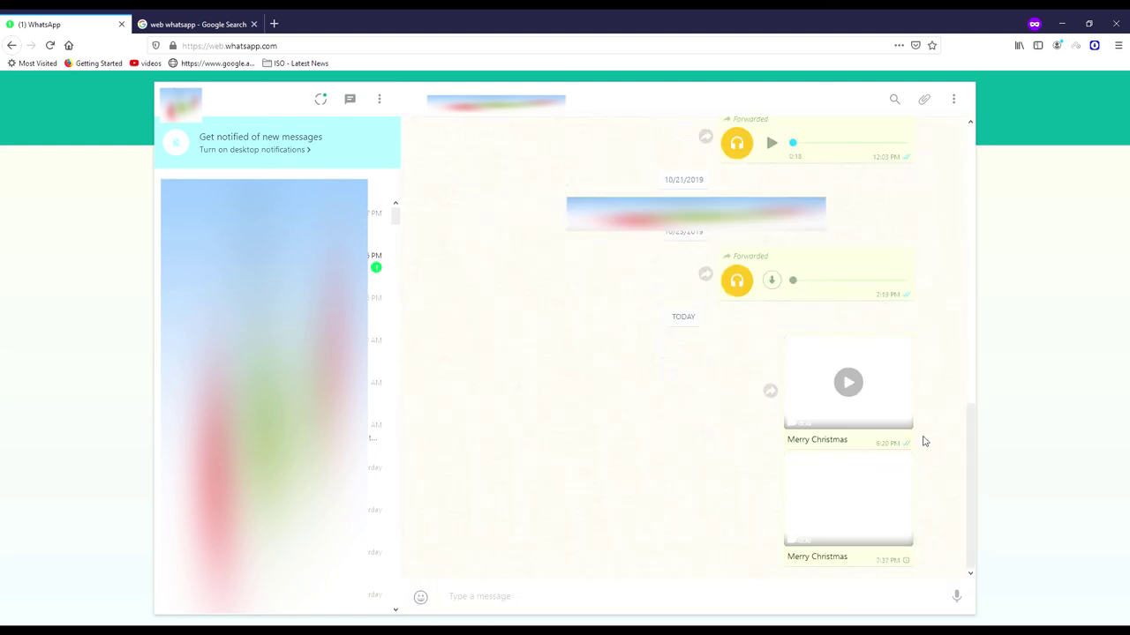